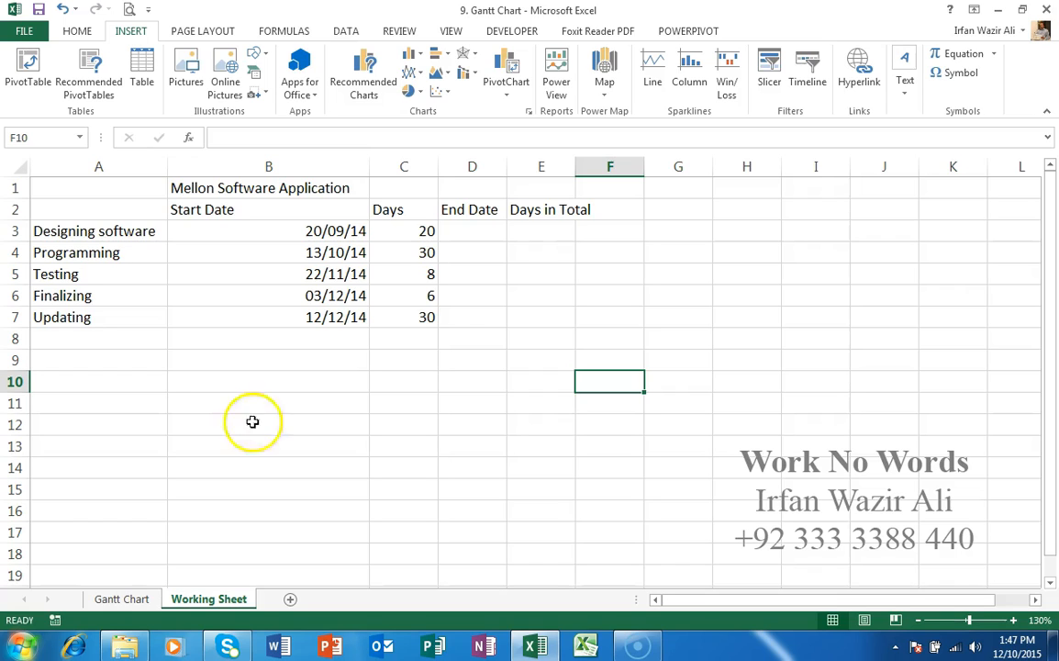
# - Calculate the End Date for Designing software in D3 with a WORKDAY formula using start date B3 and days C3
pyautogui.click(135, 231)
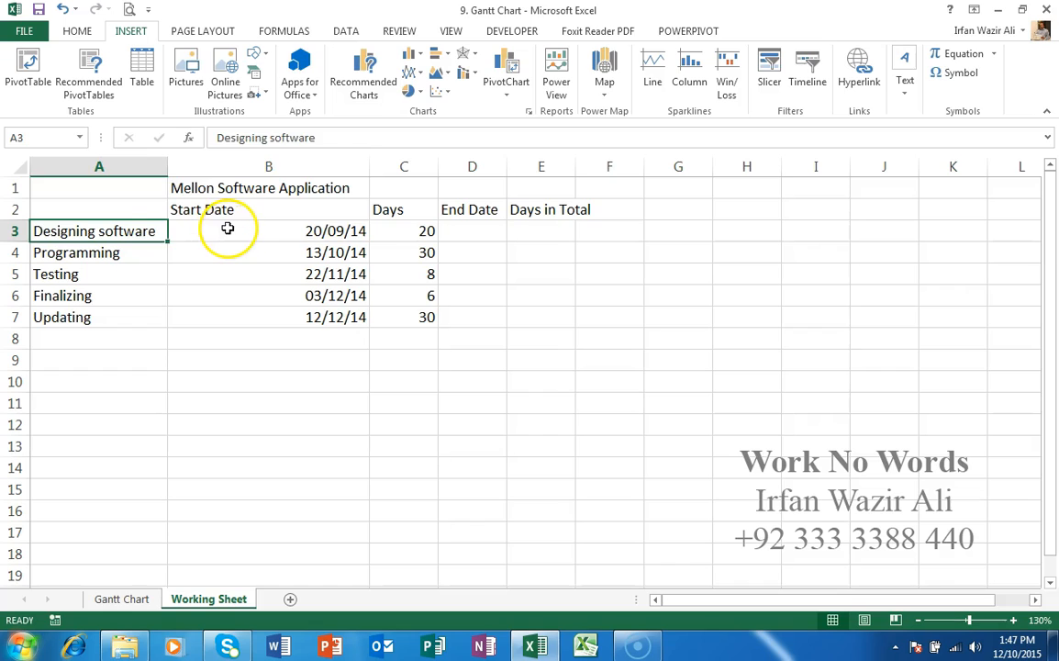
pyautogui.click(221, 228)
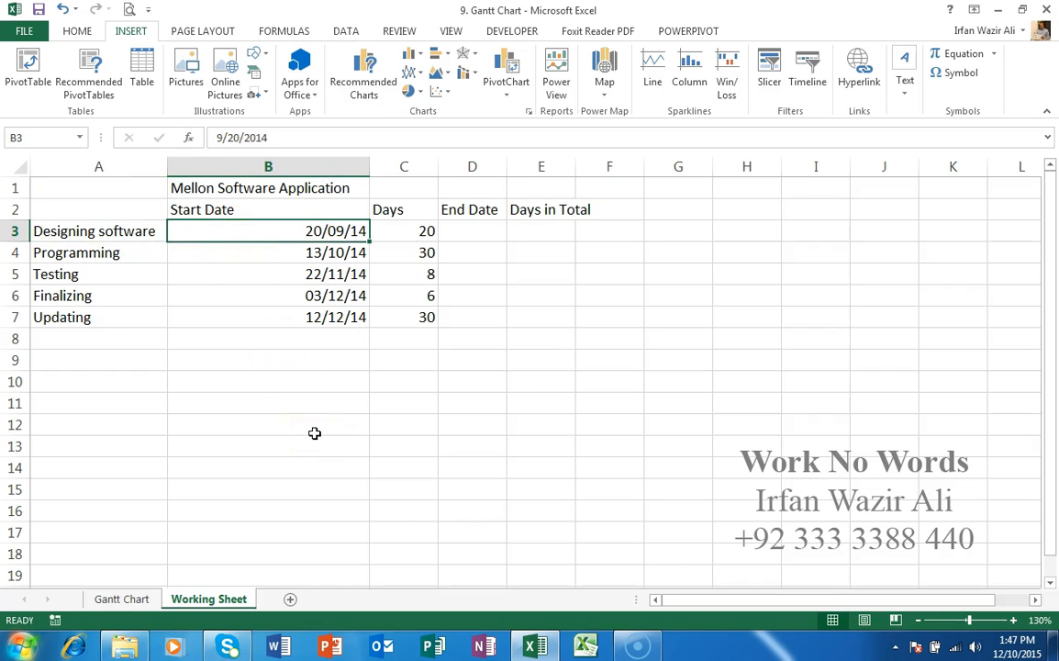
pyautogui.press('Right')
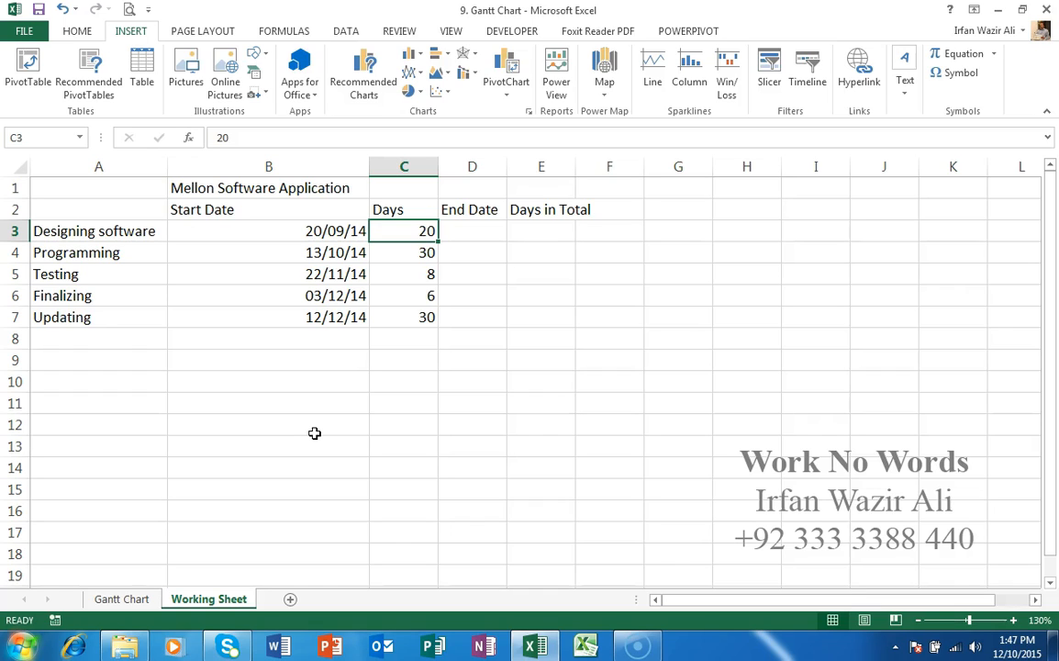
pyautogui.press('Right')
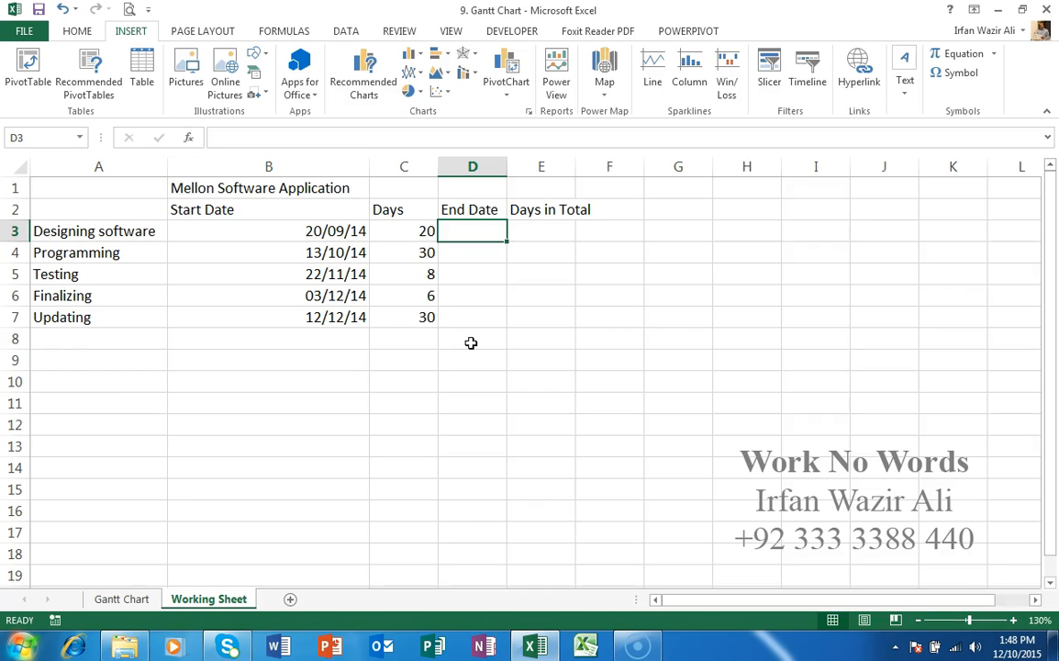
pyautogui.write('=works')
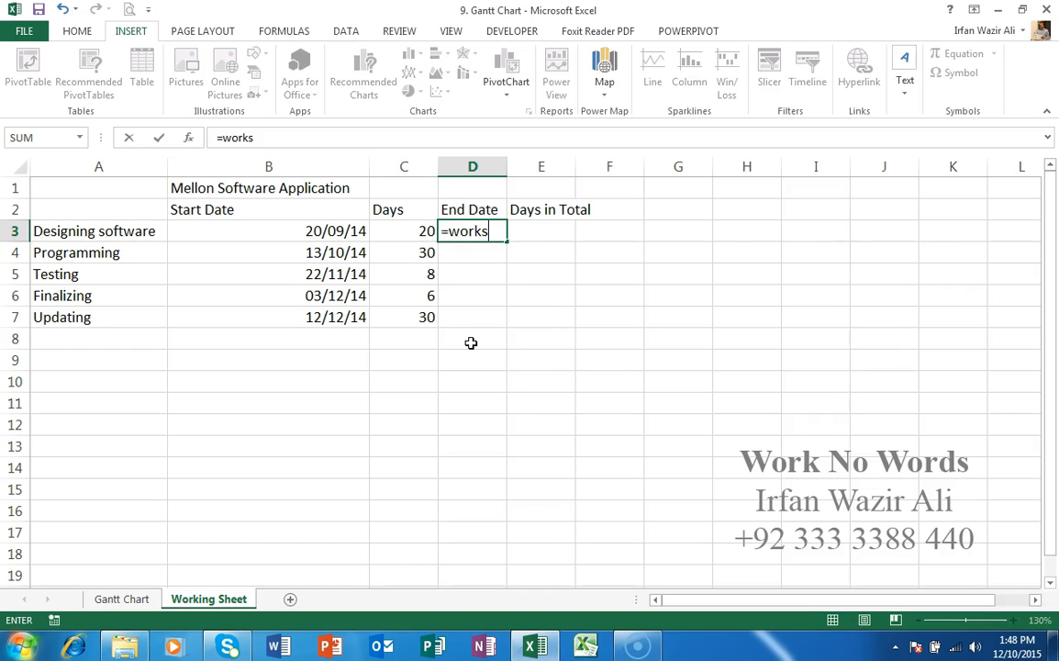
pyautogui.press('BackSpace')
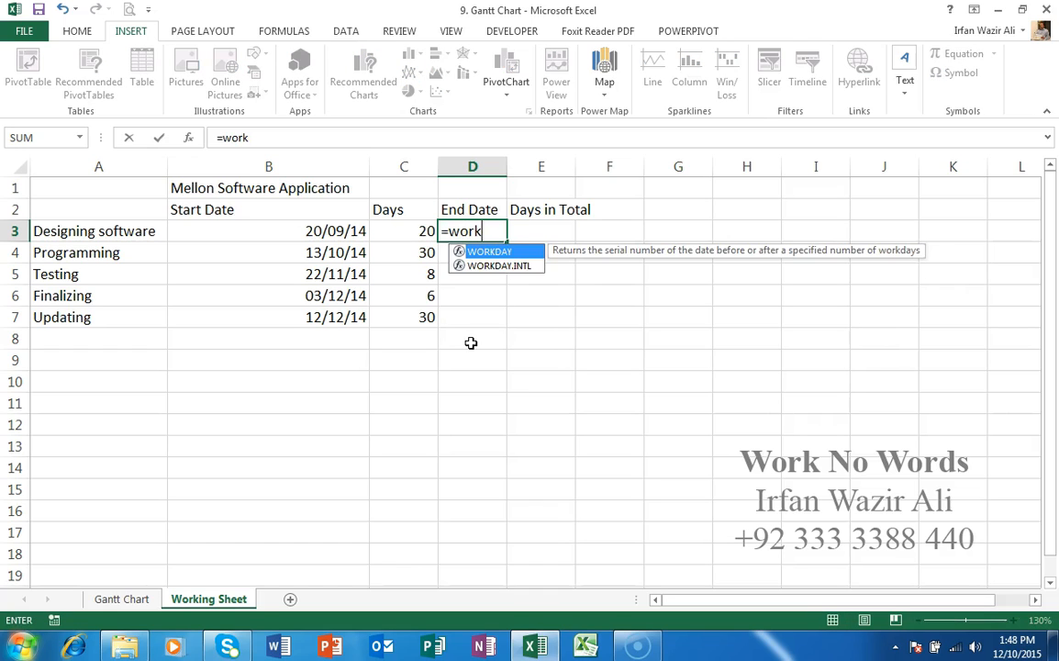
pyautogui.press('Tab')
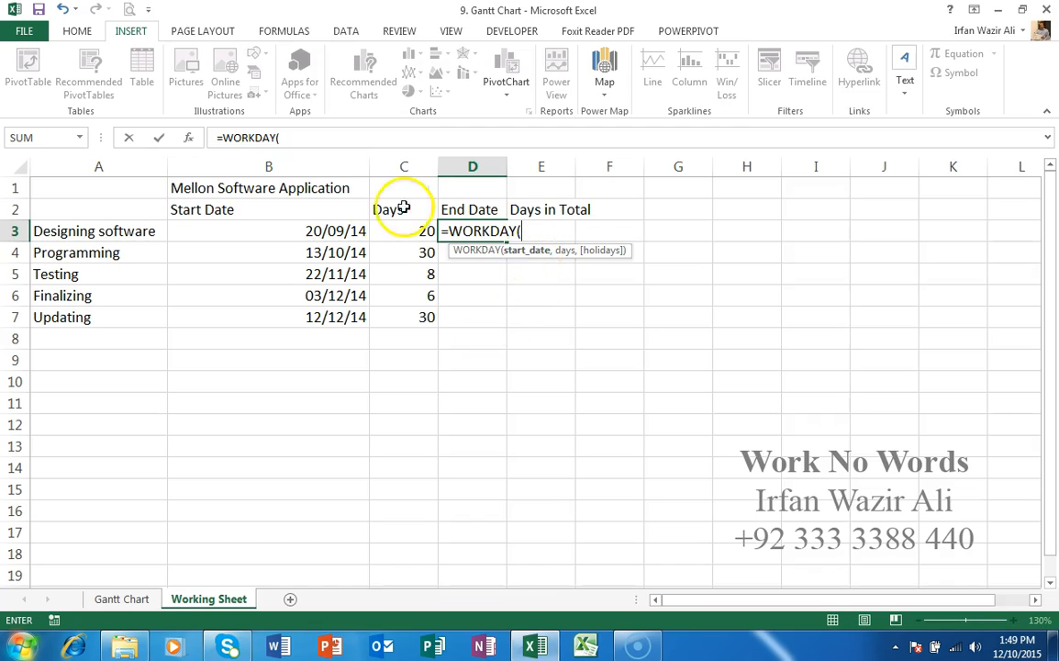
pyautogui.click(319, 230)
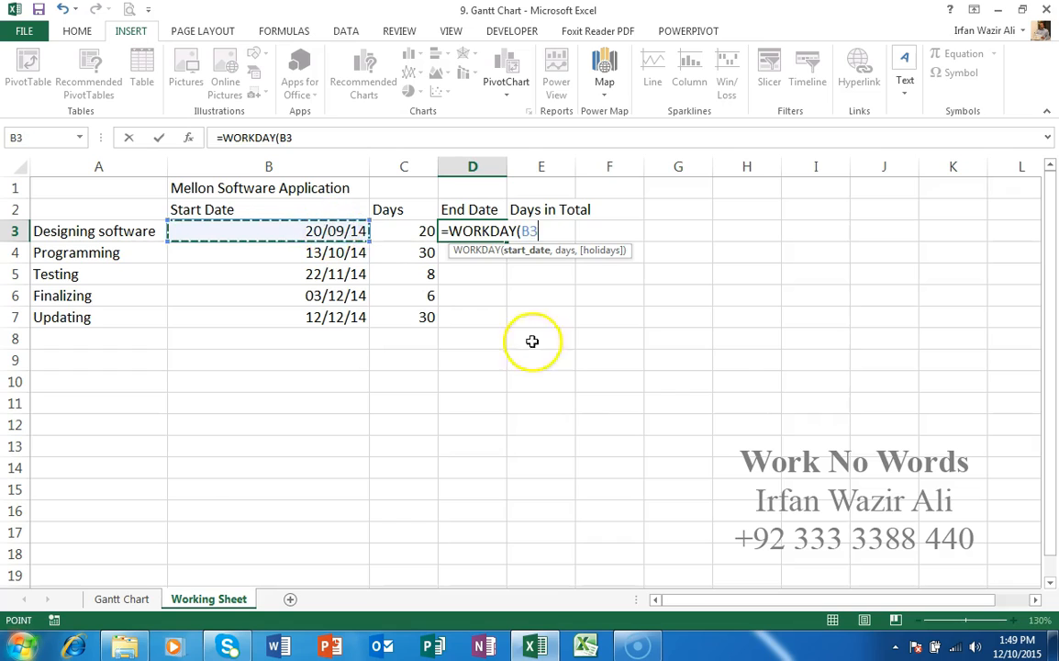
pyautogui.write(',')
pyautogui.click(612, 390)
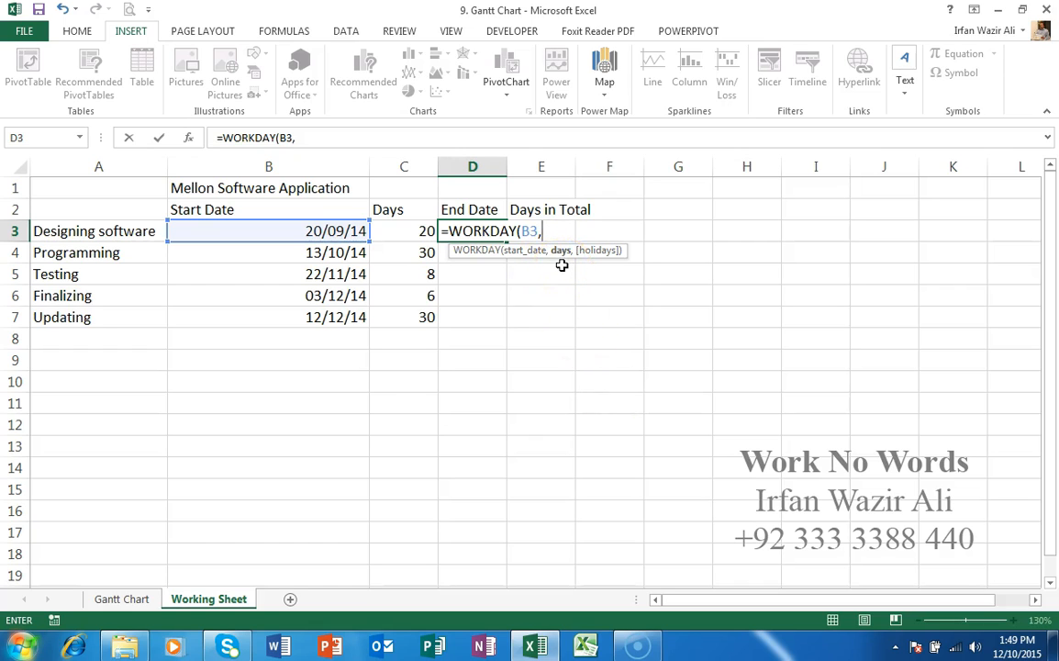
pyautogui.click(426, 230)
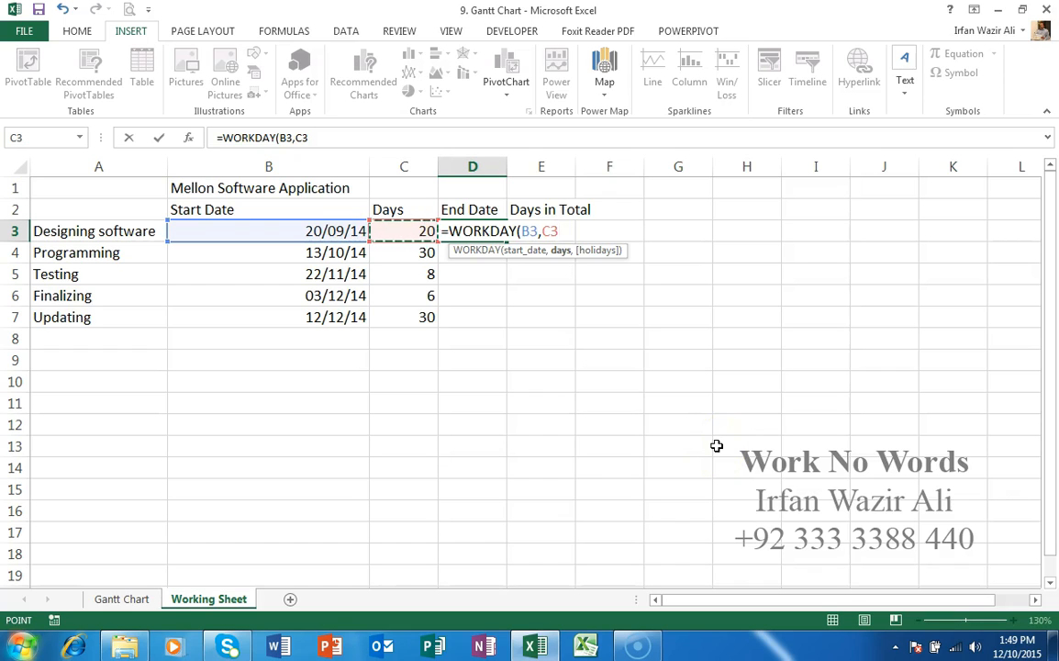
pyautogui.press('Return')
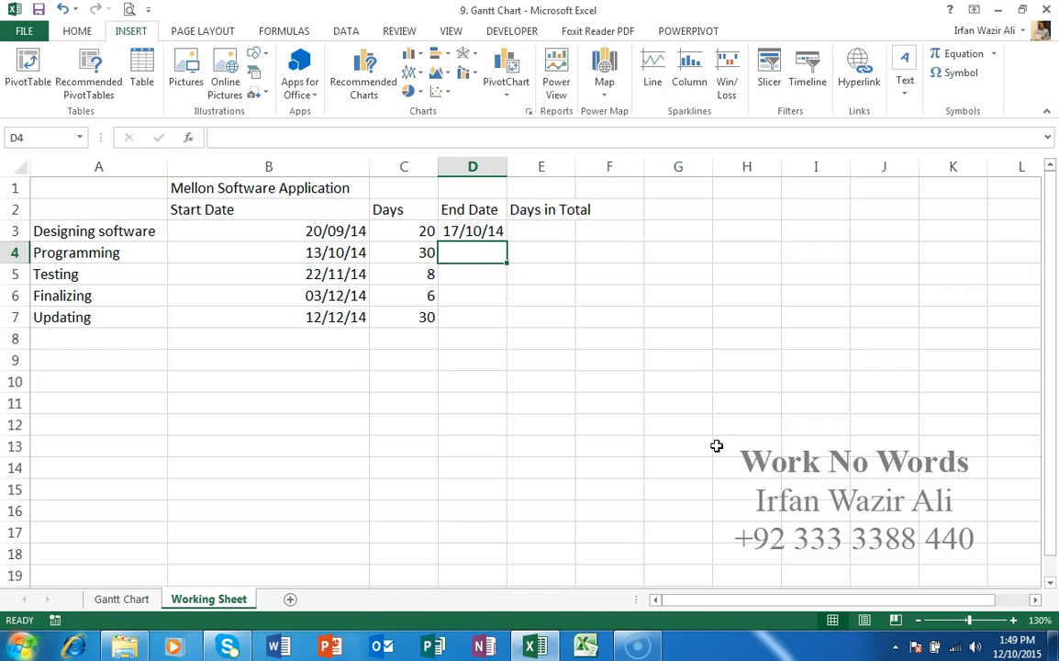
# - Calculate Days in Total for Designing software in E3 by subtracting start date B3 from end date D3
pyautogui.press('Up')
pyautogui.press('Right')
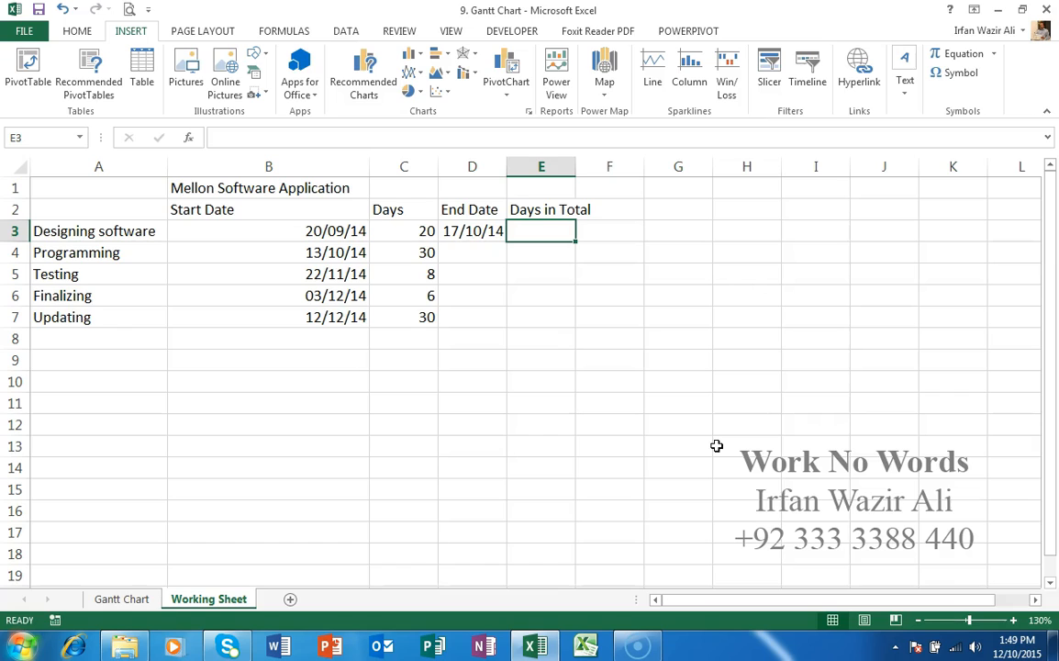
pyautogui.write('=')
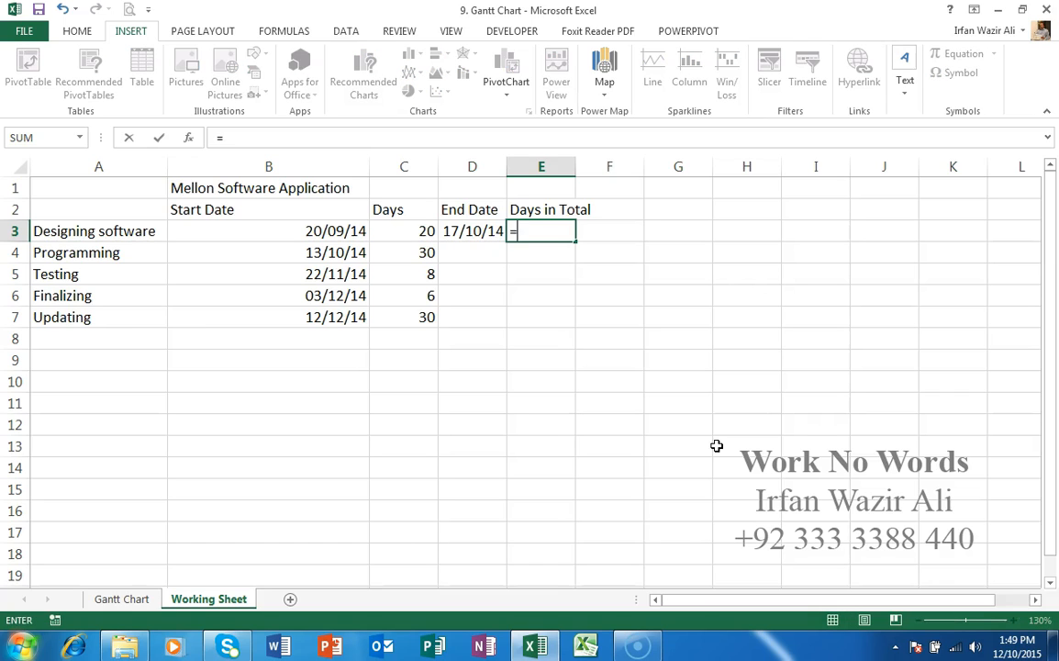
pyautogui.press('Left')
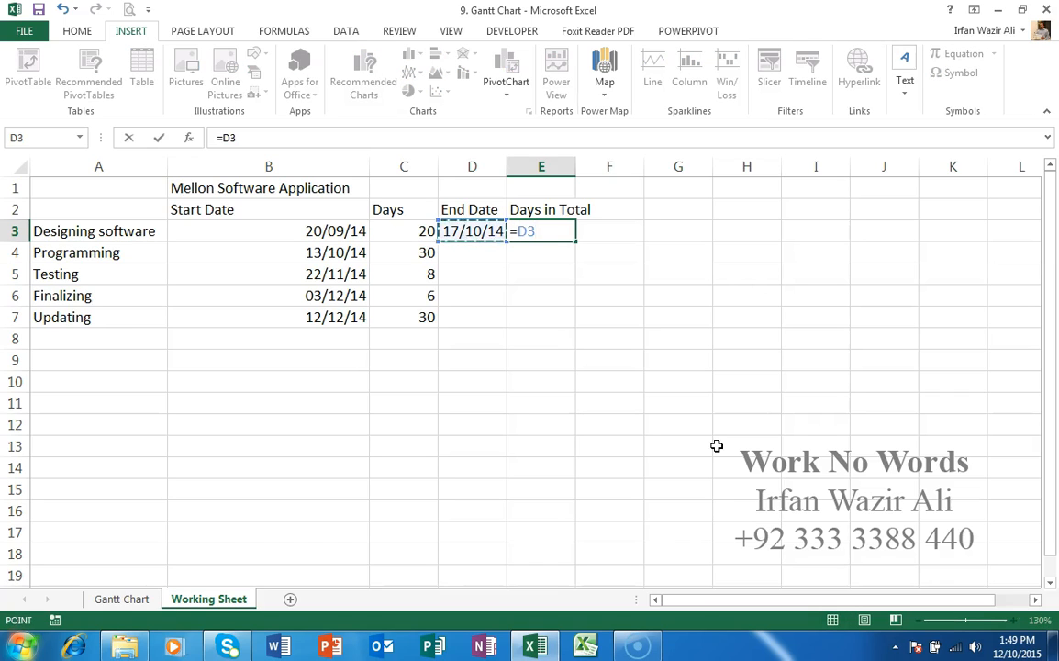
pyautogui.write('-')
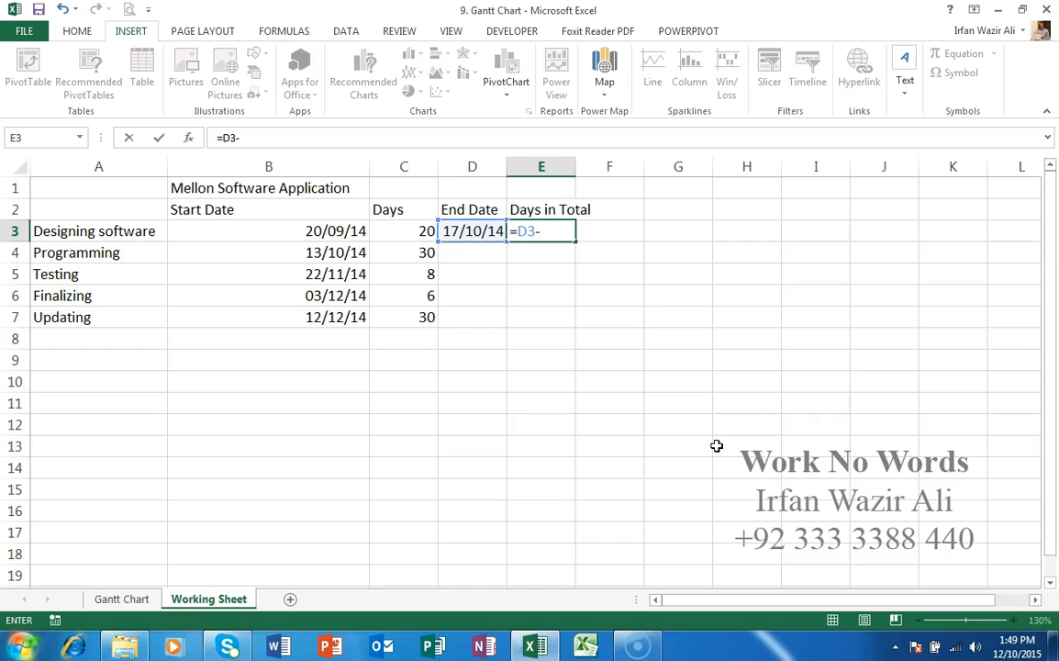
pyautogui.press('Left')
pyautogui.press('Left')
pyautogui.press('Left')
pyautogui.press('Return')
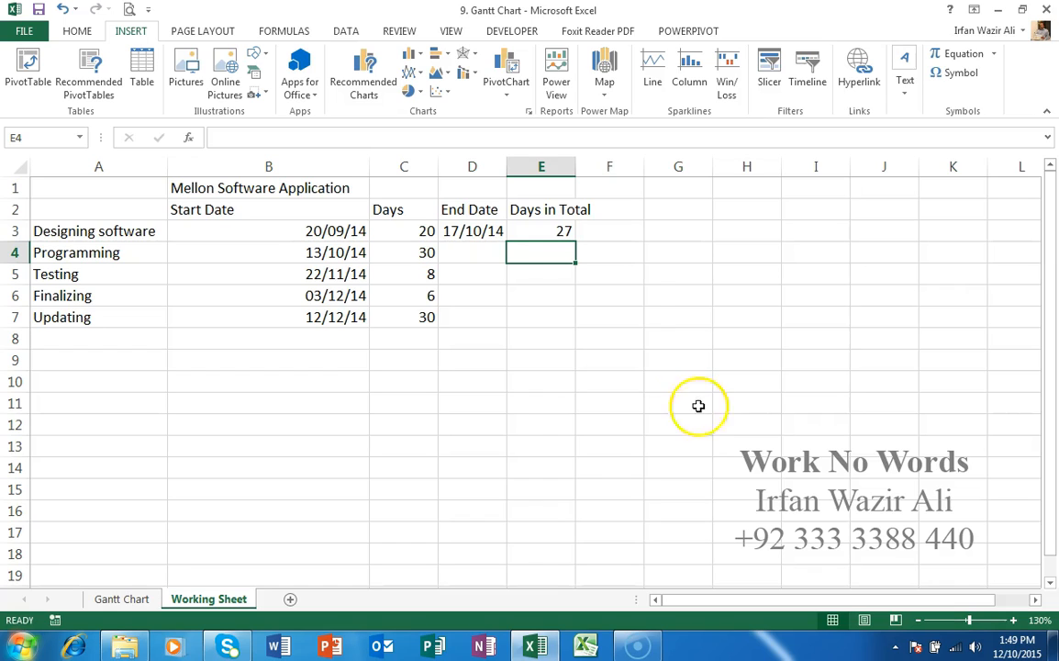
# - Fill the End Date and Days in Total formulas from D3:E3 down through row 7
pyautogui.moveTo(473, 233); pyautogui.dragTo(539, 234)
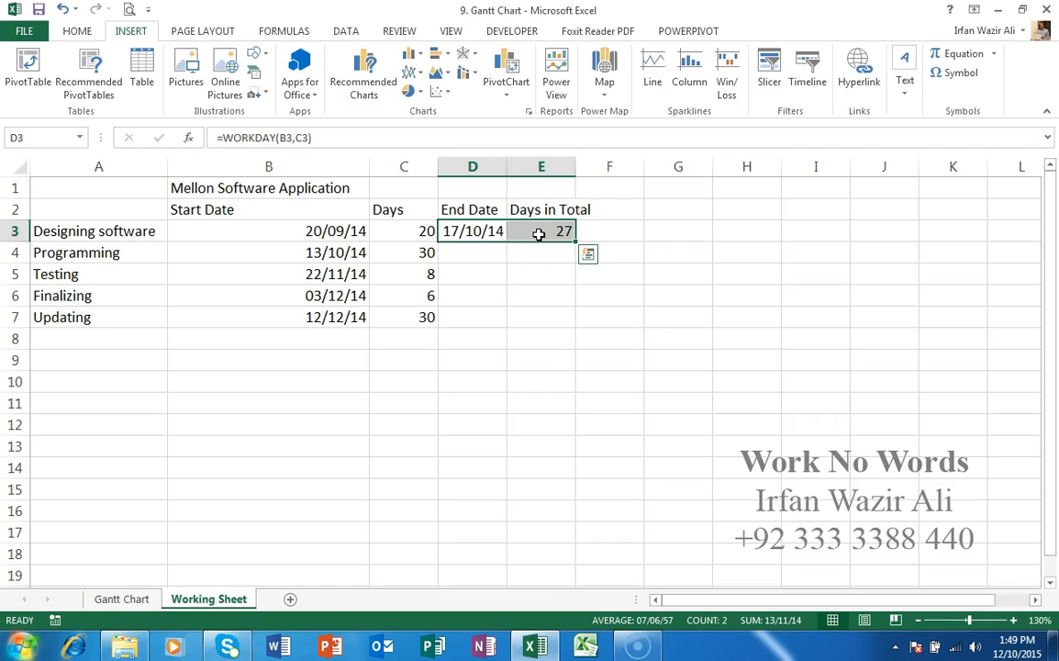
pyautogui.doubleClick(576, 243)
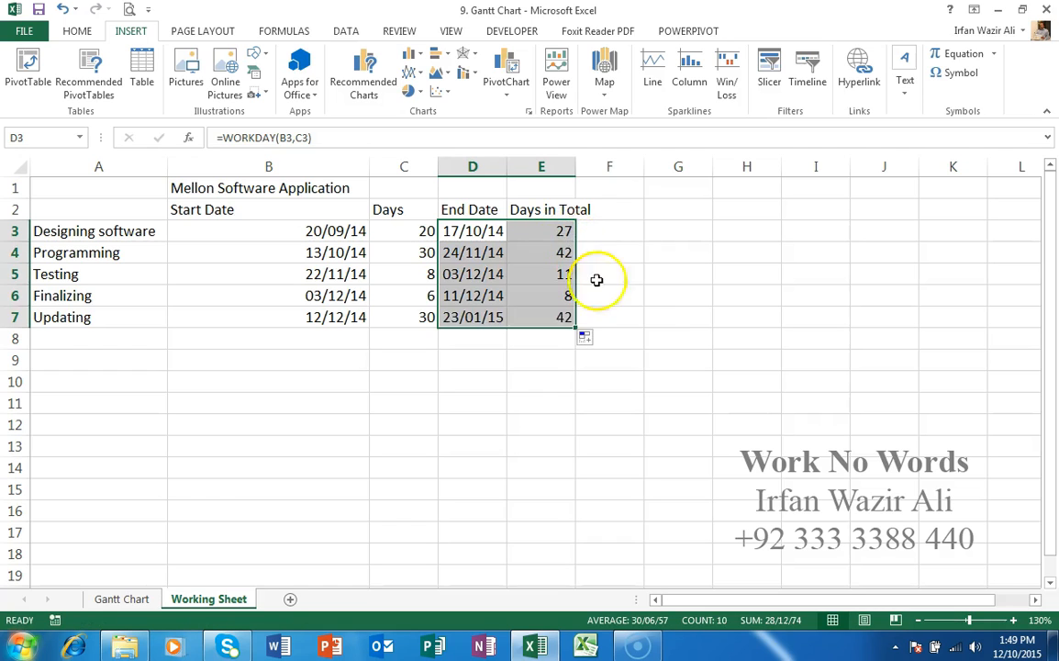
pyautogui.click(611, 338)
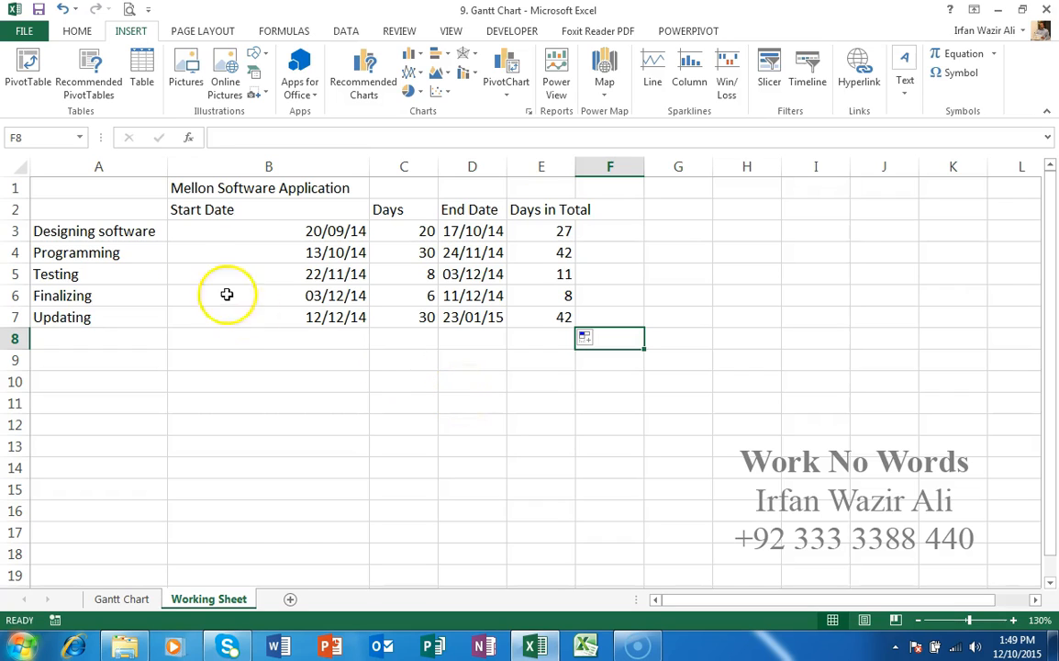
# - Insert a 2-D stacked bar chart from A2:B7 and E2:E7, and place it directly below the data table
pyautogui.moveTo(83, 209); pyautogui.dragTo(280, 314)
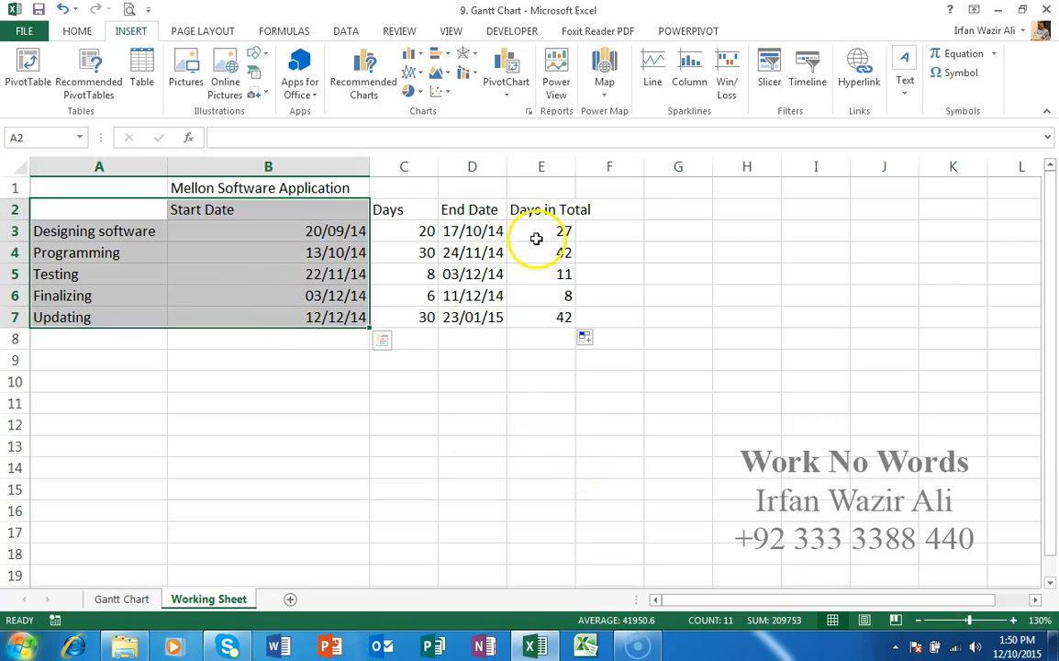
pyautogui.moveTo(535, 210); pyautogui.dragTo(560, 315)
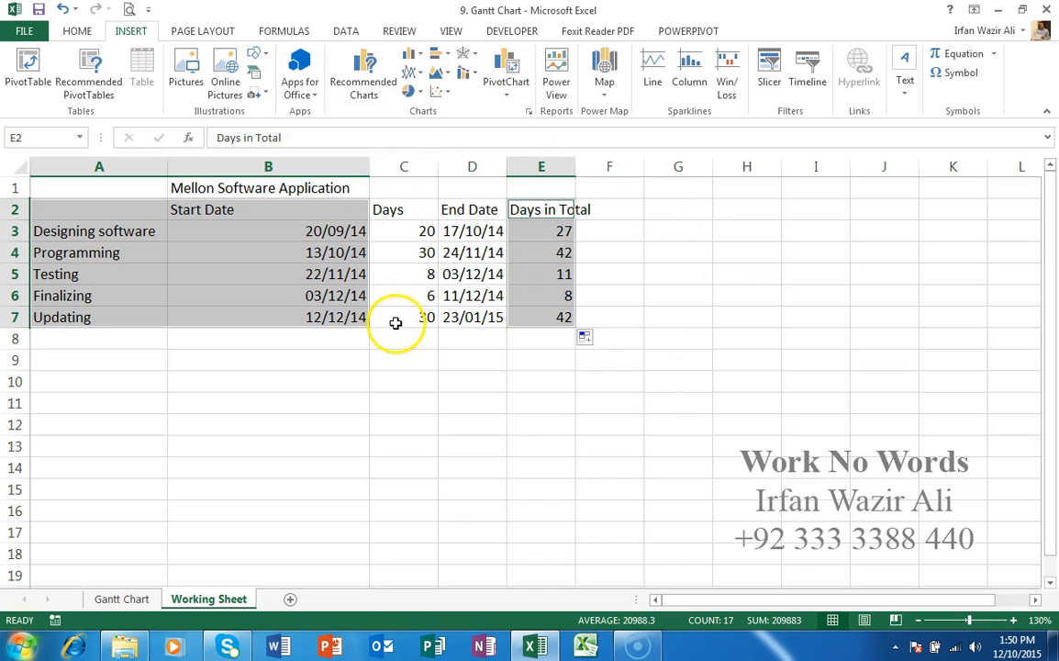
pyautogui.click(448, 57)
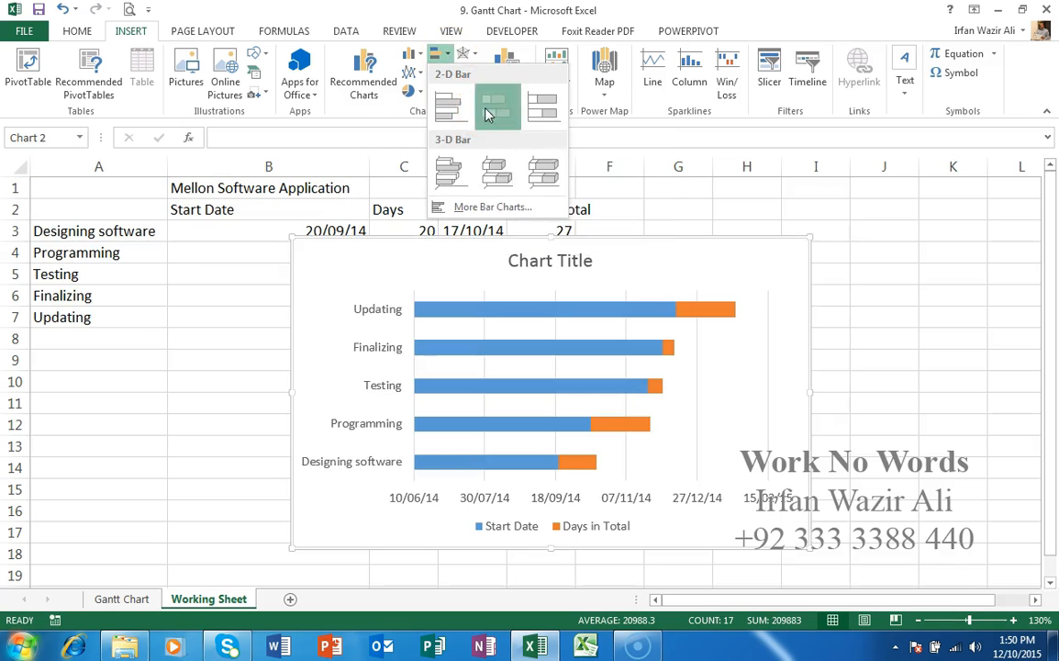
pyautogui.click(489, 108)
pyautogui.moveTo(654, 267); pyautogui.dragTo(452, 363)
pyautogui.scroll(-1, 451, 363)
pyautogui.scroll(1, 451, 363)
pyautogui.scroll(1, 452, 362)
# - Link the chart title to cell B1 so it shows Mellon Software Application
pyautogui.click(282, 365)
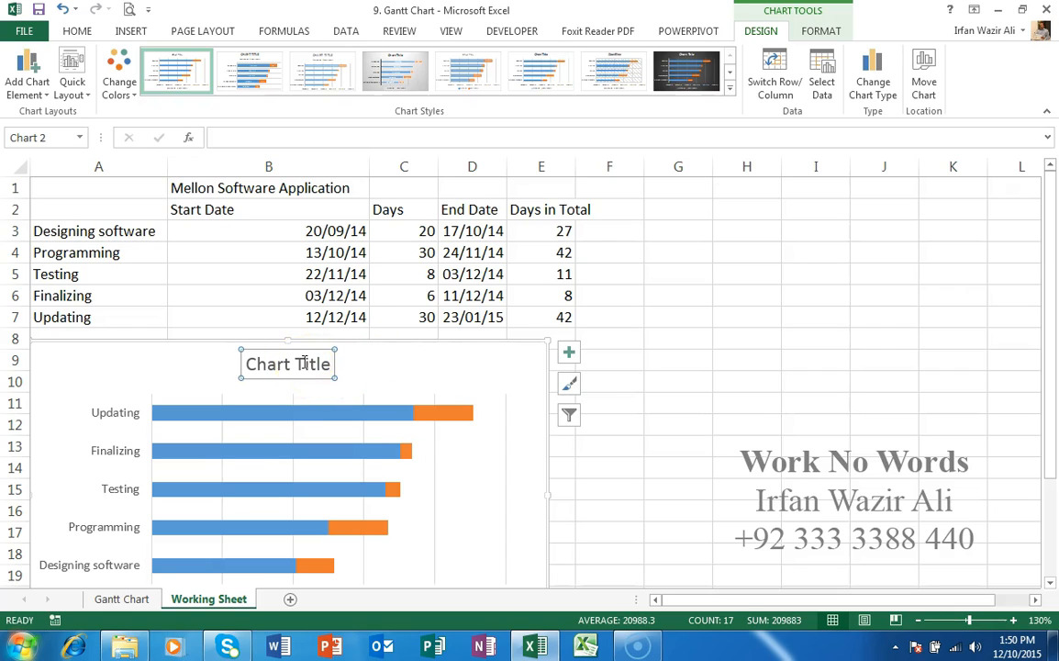
pyautogui.click(292, 364)
pyautogui.click(243, 135)
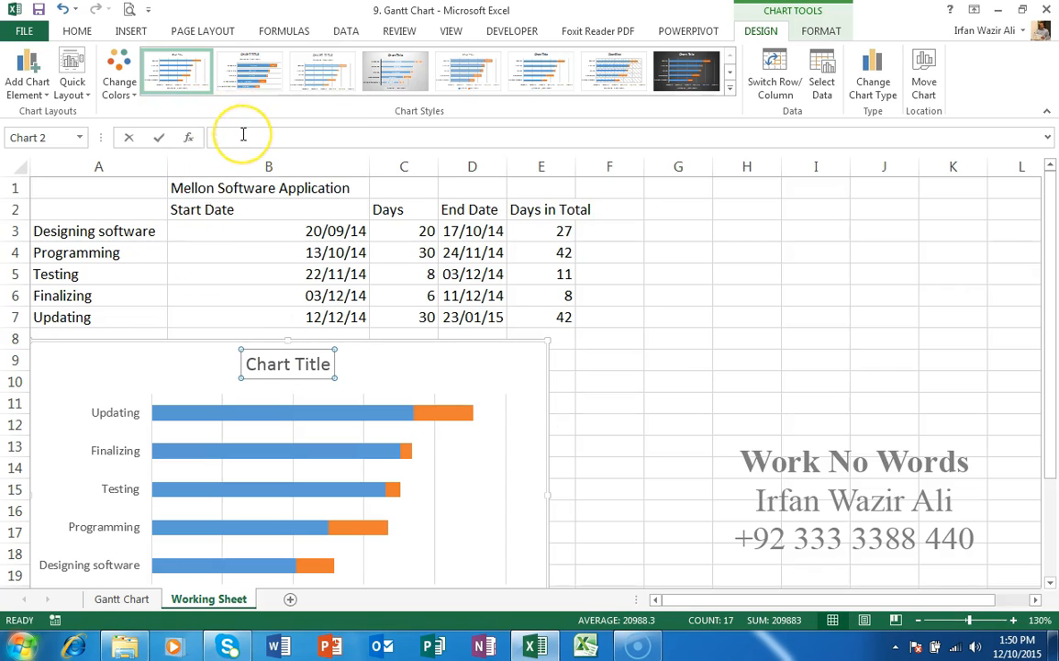
pyautogui.write('=')
pyautogui.click(233, 154)
pyautogui.click(223, 187)
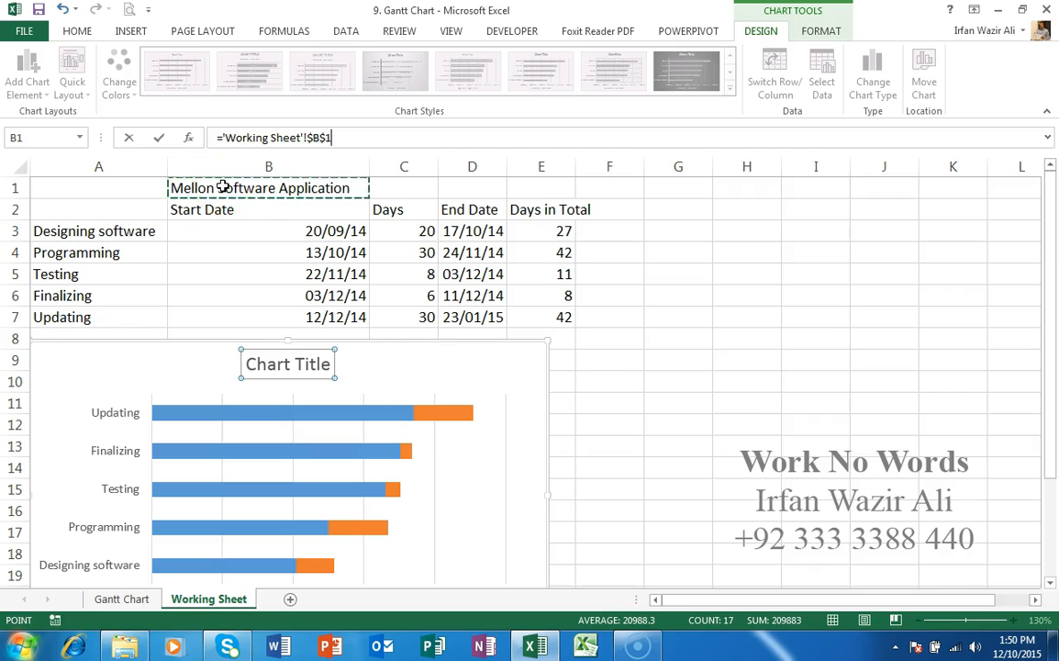
pyautogui.press('Return')
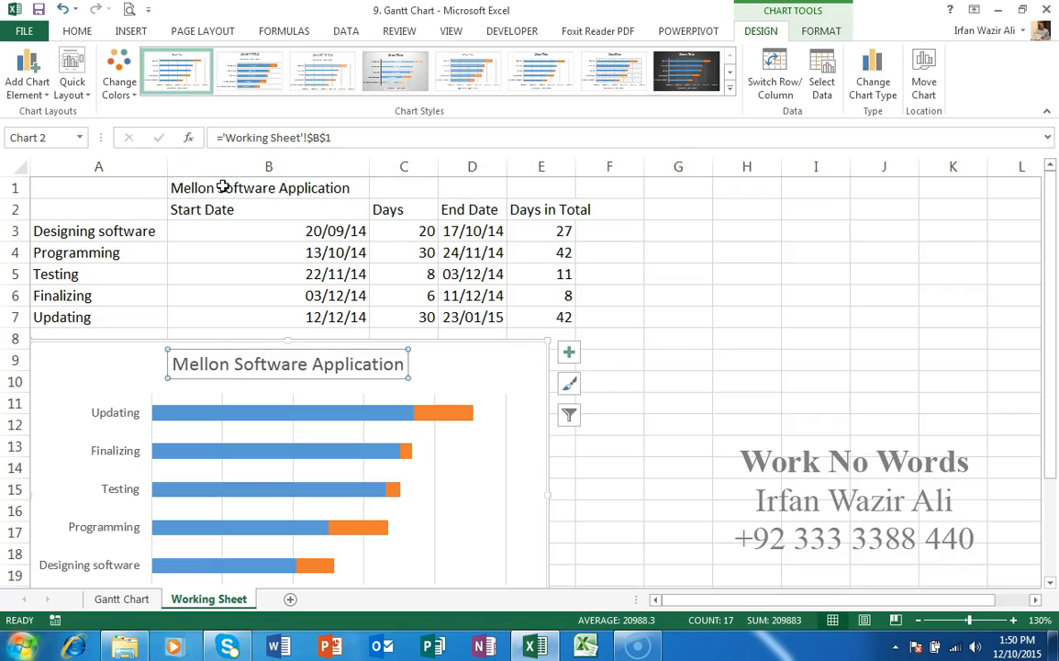
# - Enlarge the chart by widening it into column I and extending its lower edge to about row 26
pyautogui.scroll(-1, 222, 195)
pyautogui.scroll(-1, 222, 195)
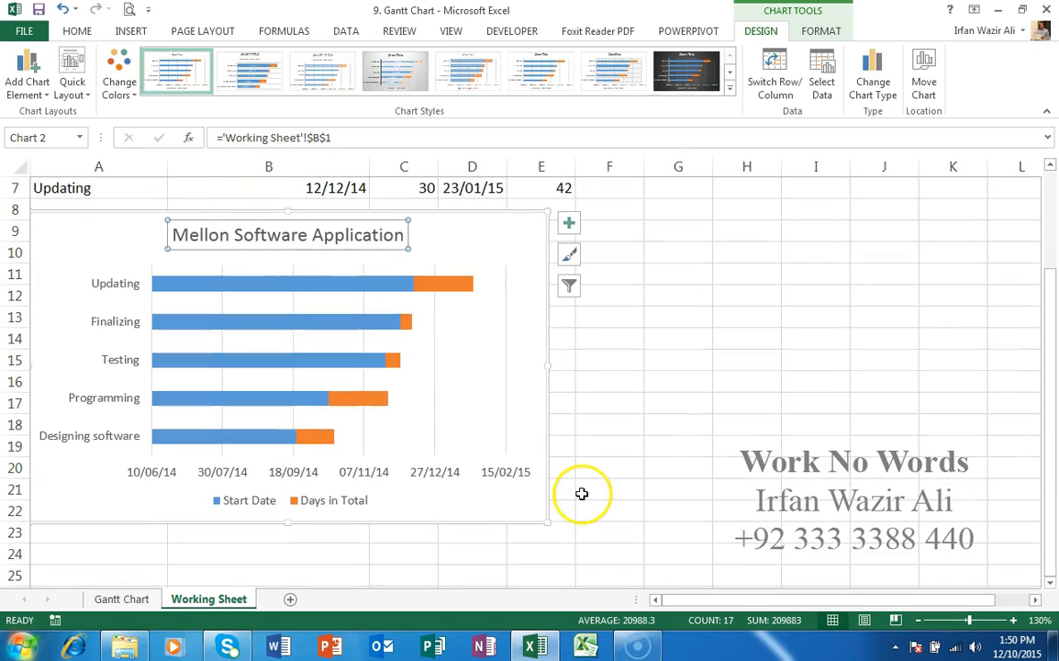
pyautogui.click(564, 523)
pyautogui.moveTo(548, 522); pyautogui.dragTo(863, 530)
pyautogui.click(712, 292)
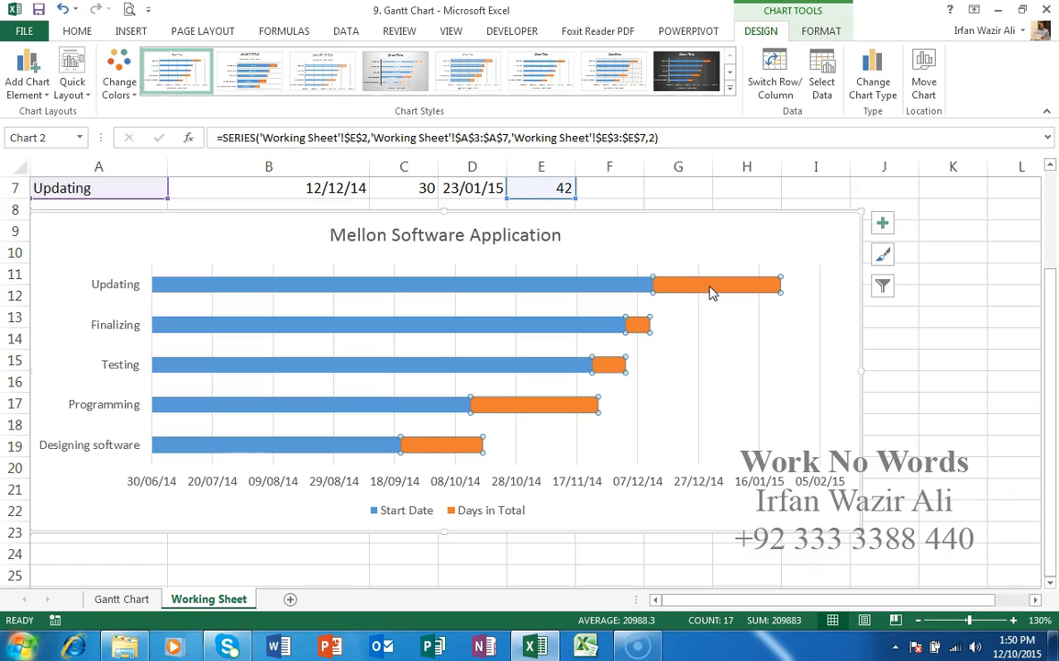
pyautogui.click(1050, 581)
pyautogui.click(1050, 581)
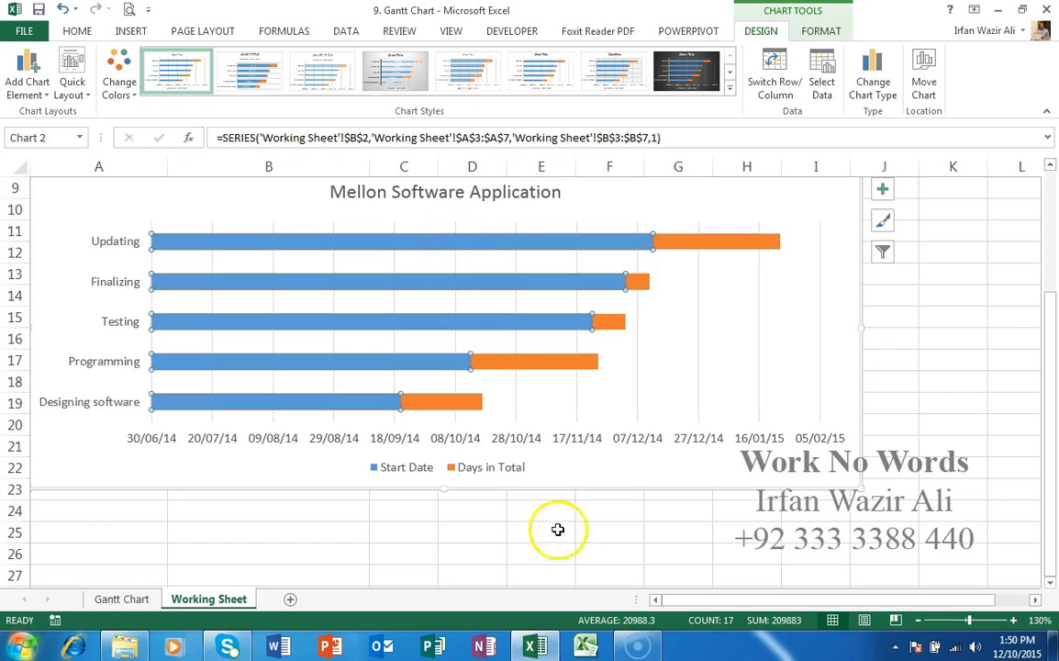
pyautogui.moveTo(447, 491); pyautogui.dragTo(464, 554)
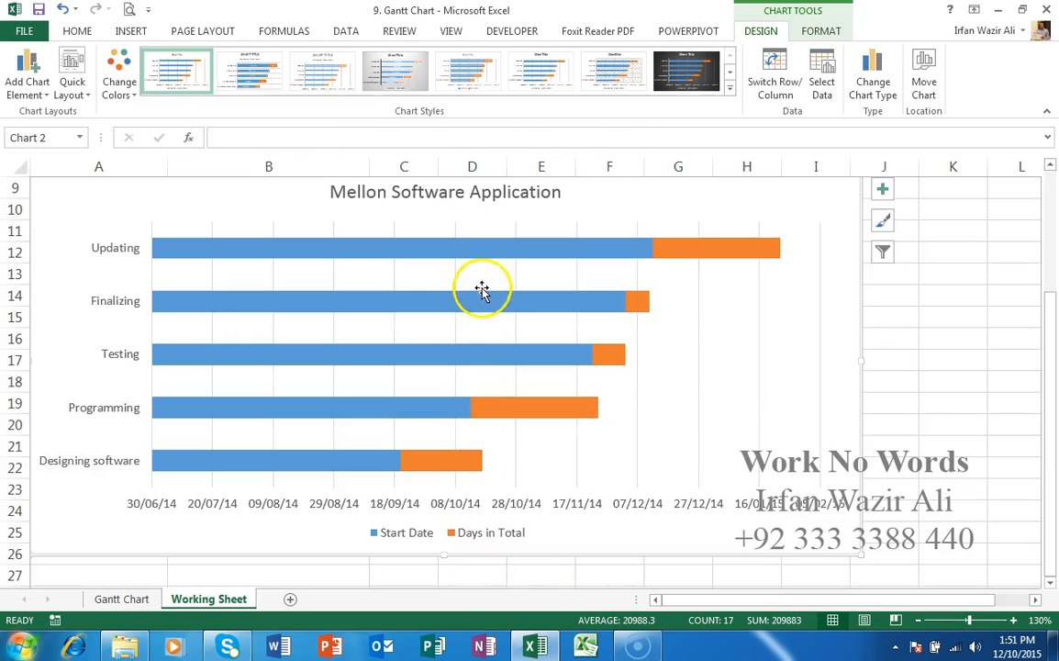
# - Try removing the Start Date series from the chart and undo the deletion
pyautogui.click(484, 254)
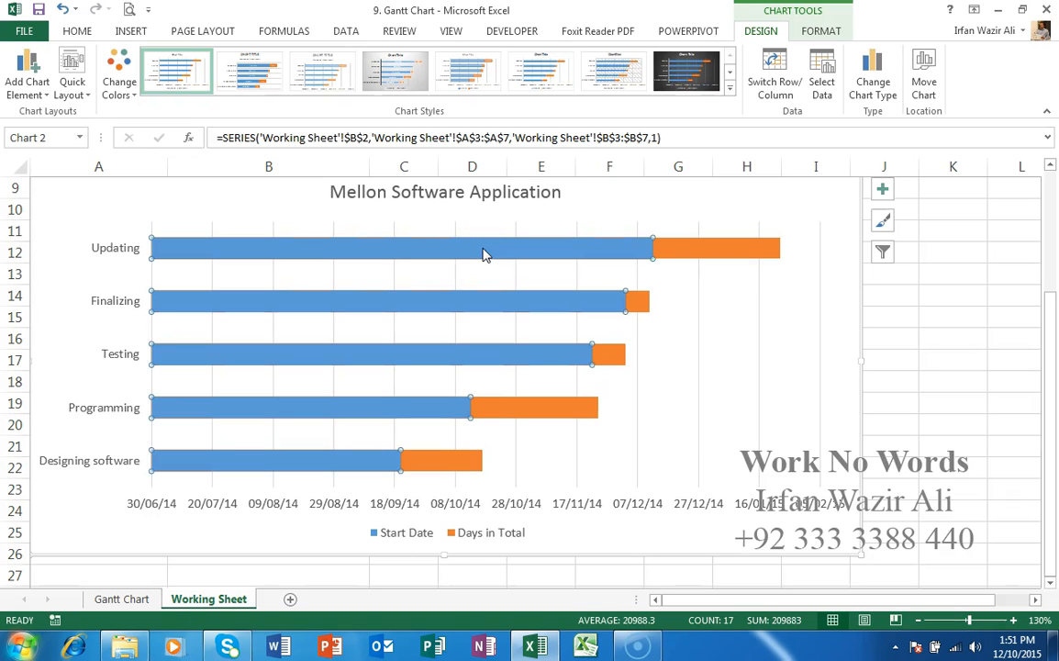
pyautogui.press('Delete')
pyautogui.hotkey('ctrl', 'z')
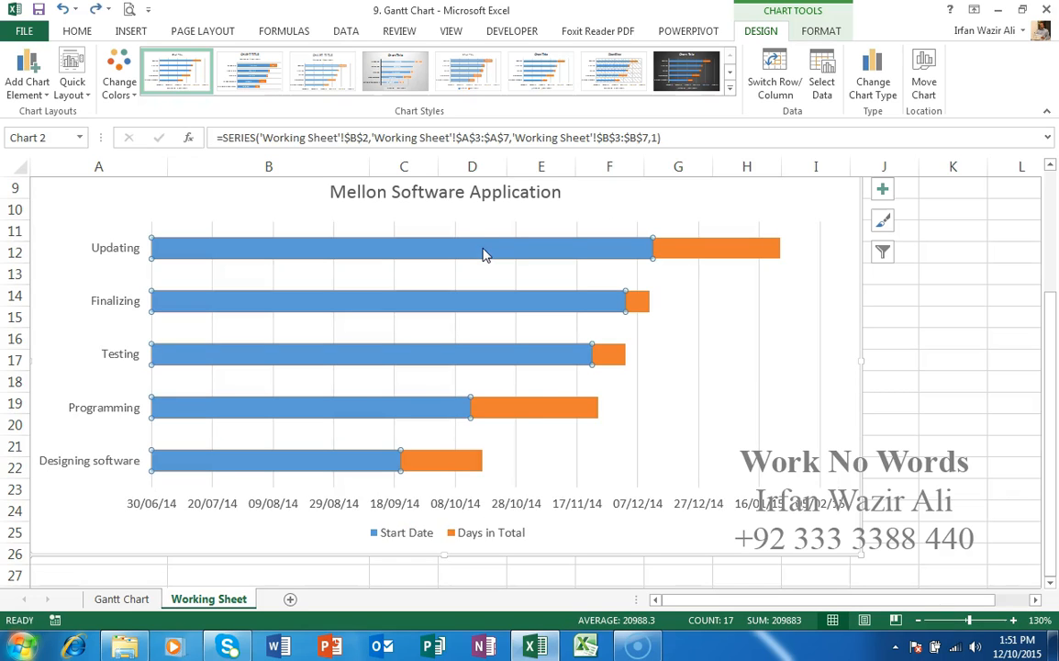
# - Set the shape fill of the Start Date series bars to white
pyautogui.click(493, 254)
pyautogui.click(821, 31)
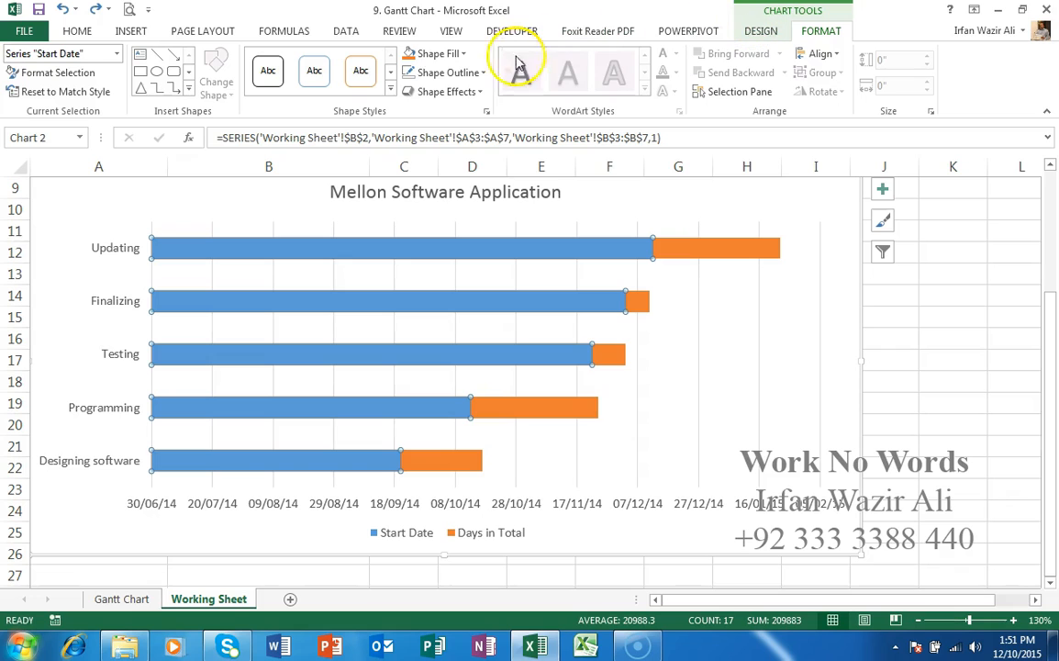
pyautogui.click(462, 54)
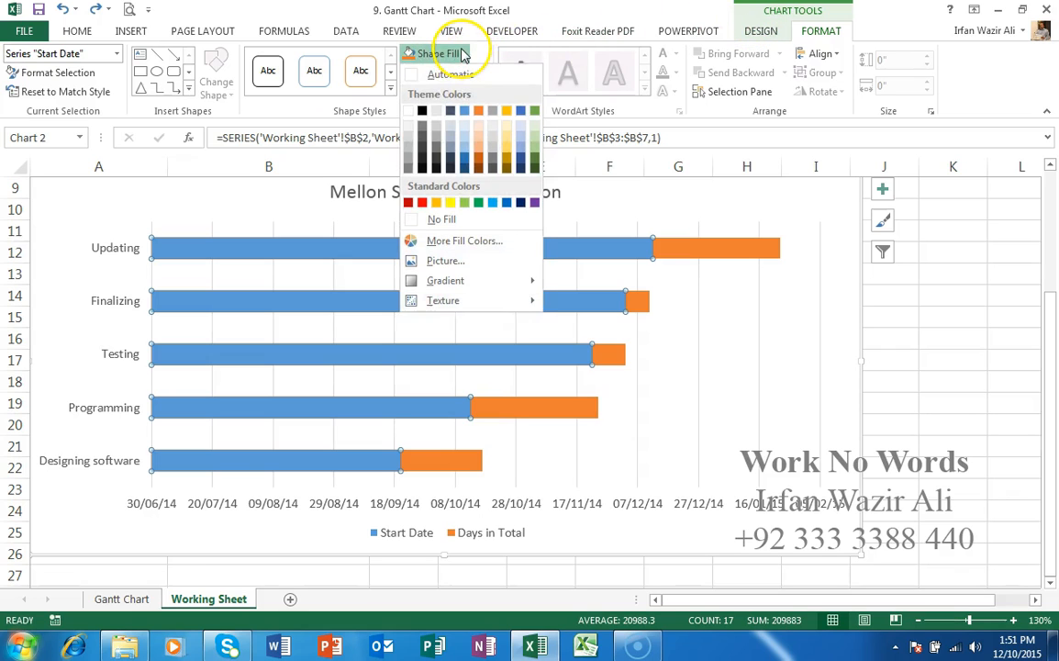
pyautogui.click(410, 112)
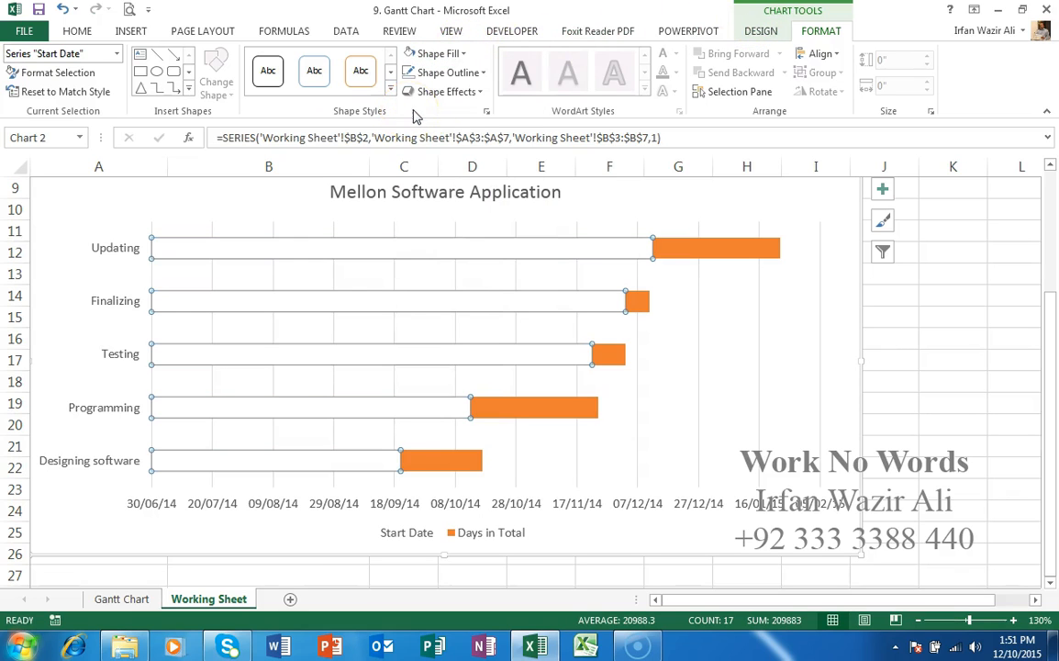
# - Set the shape outline of the Start Date series bars to white
pyautogui.click(450, 73)
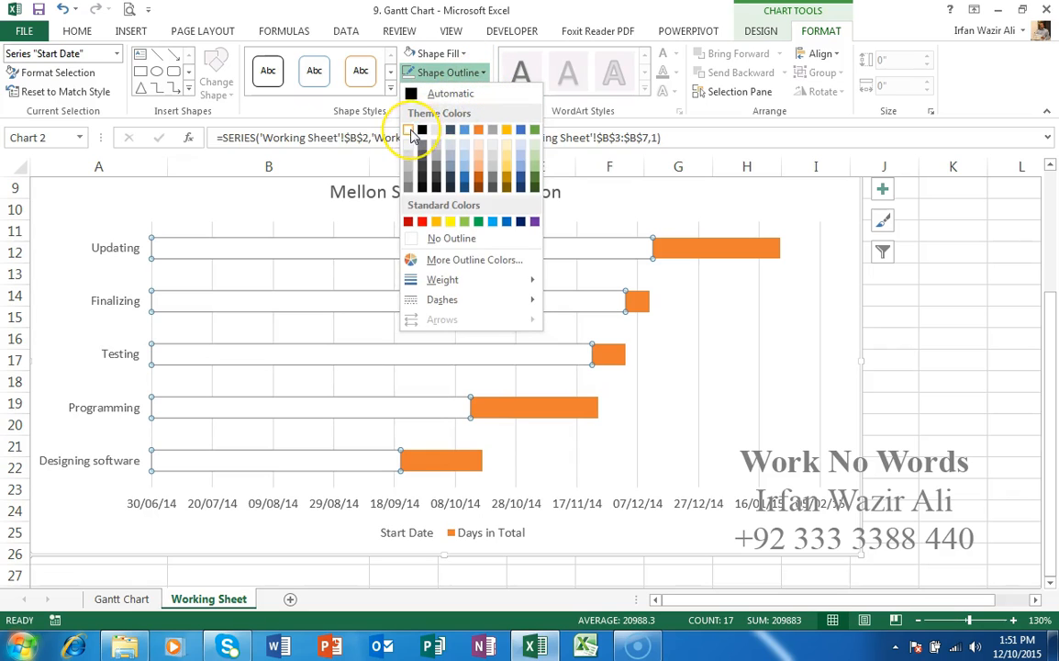
pyautogui.click(409, 130)
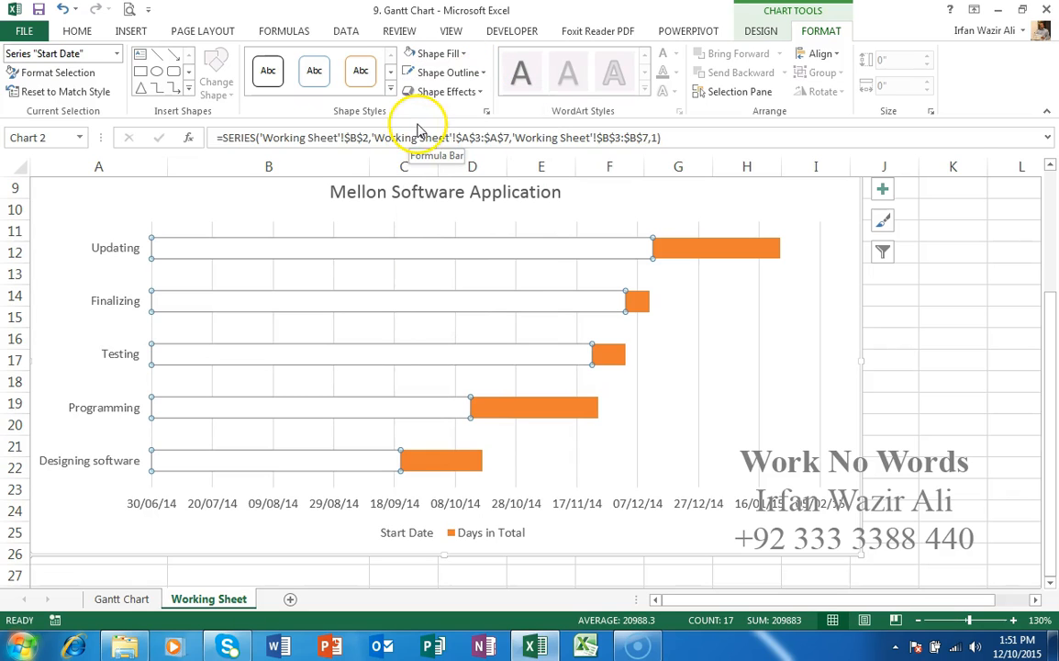
pyautogui.click(922, 360)
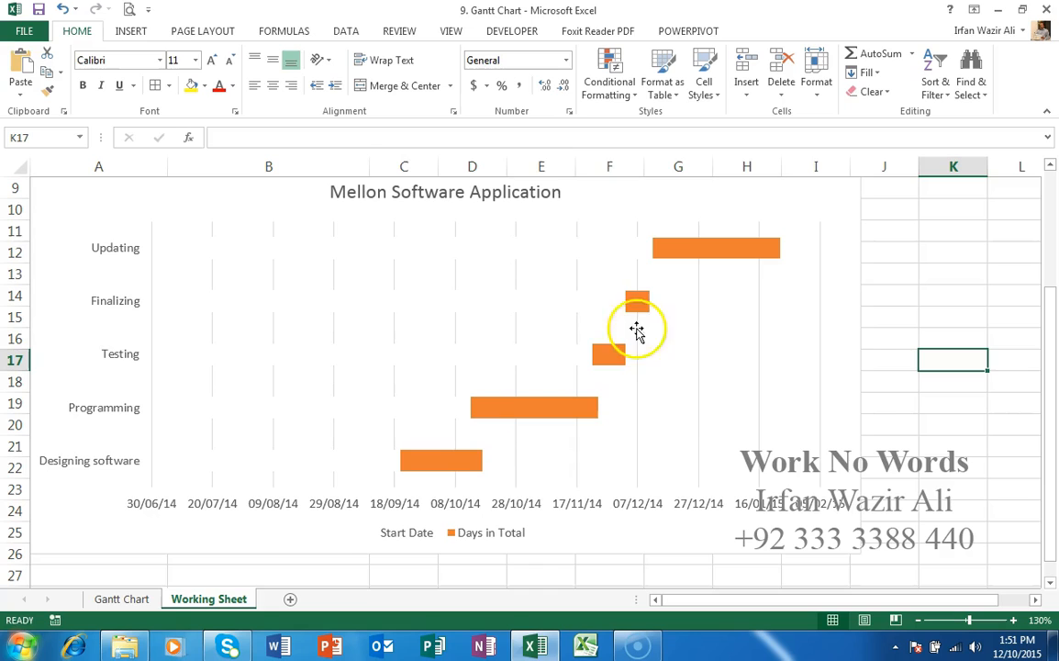
# - Make the Start Date series bars invisible by applying No Fill and No Outline
pyautogui.click(525, 254)
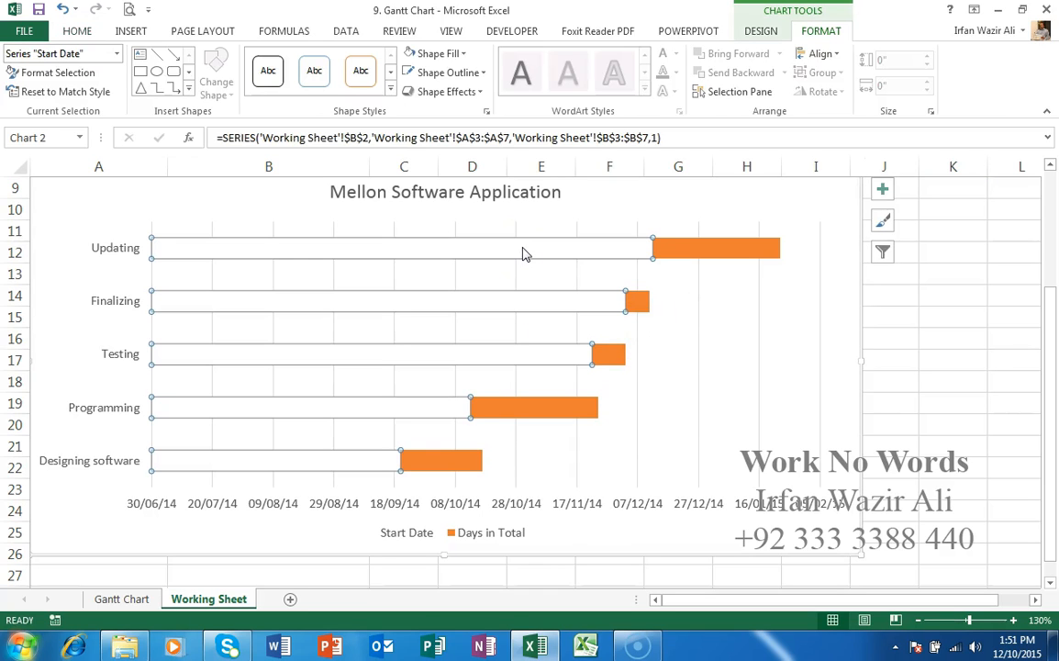
pyautogui.click(459, 53)
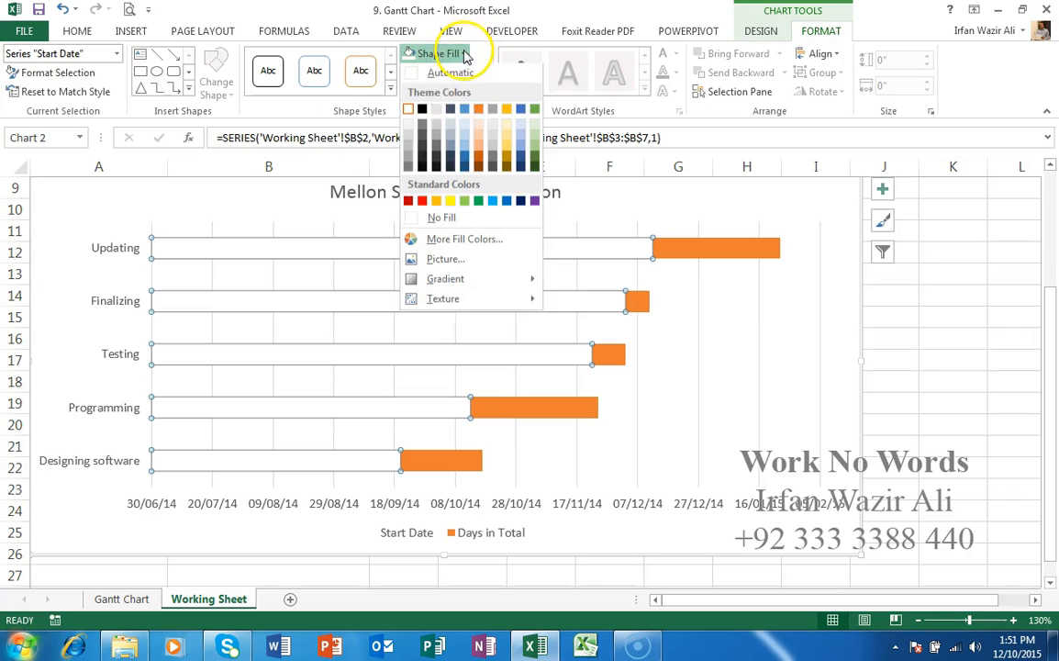
pyautogui.click(432, 217)
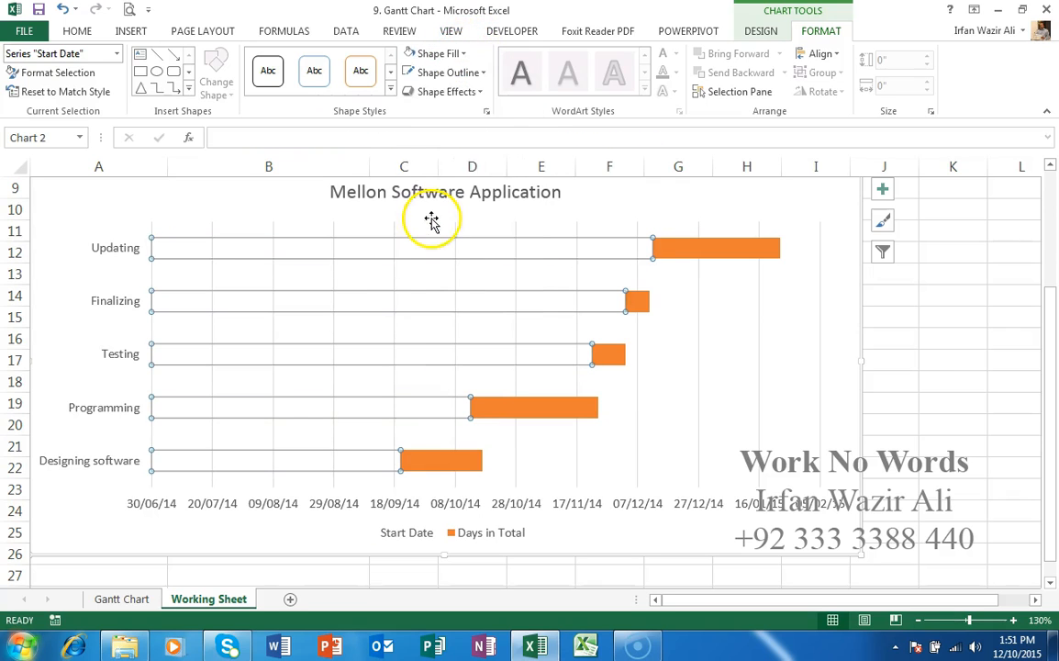
pyautogui.click(459, 73)
pyautogui.click(428, 236)
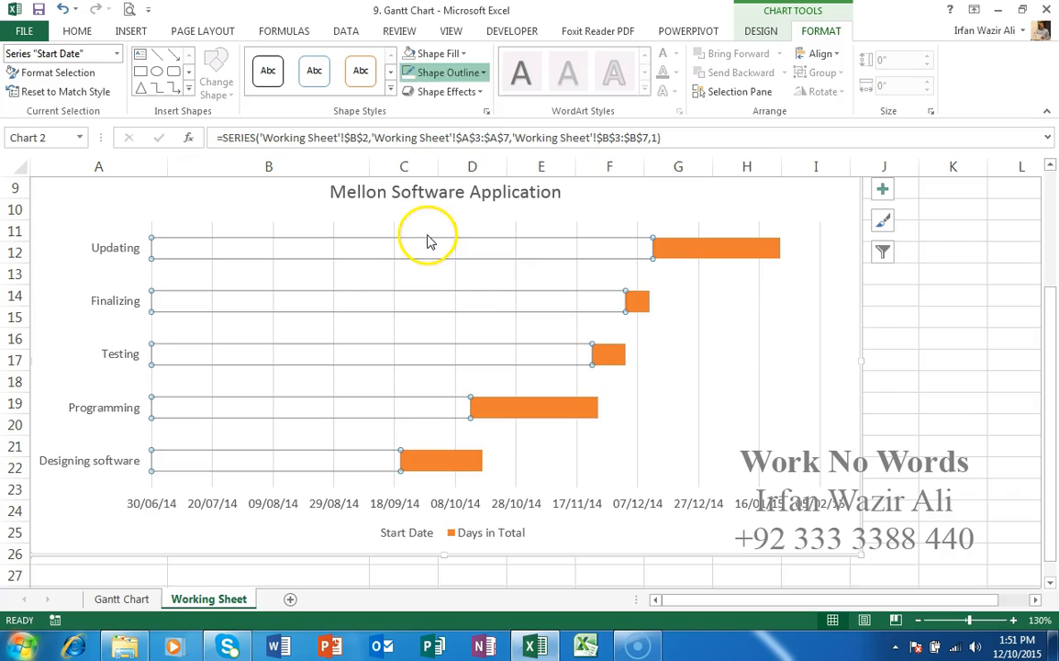
pyautogui.click(866, 312)
# - Delete the vertical major gridlines from the chart
pyautogui.moveTo(622, 318)
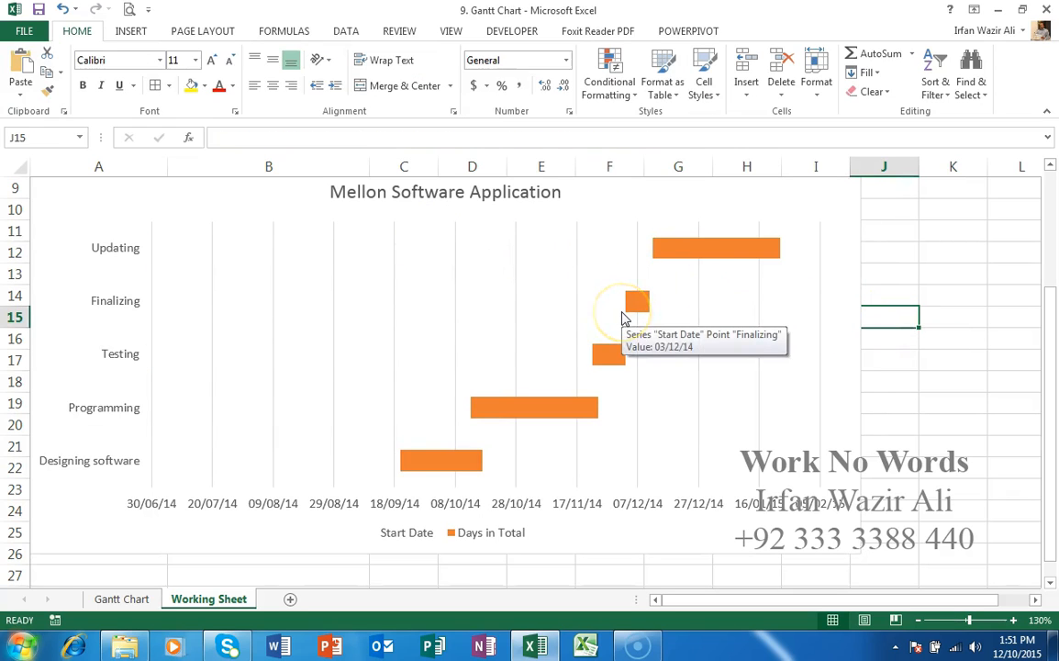
pyautogui.click(819, 231)
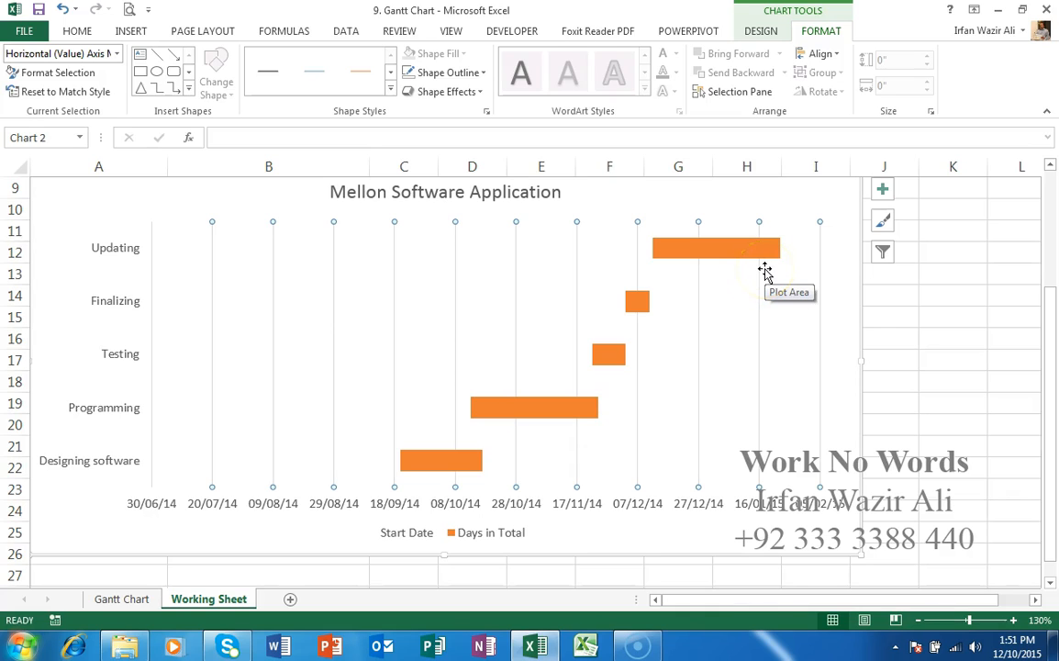
pyautogui.press('Delete')
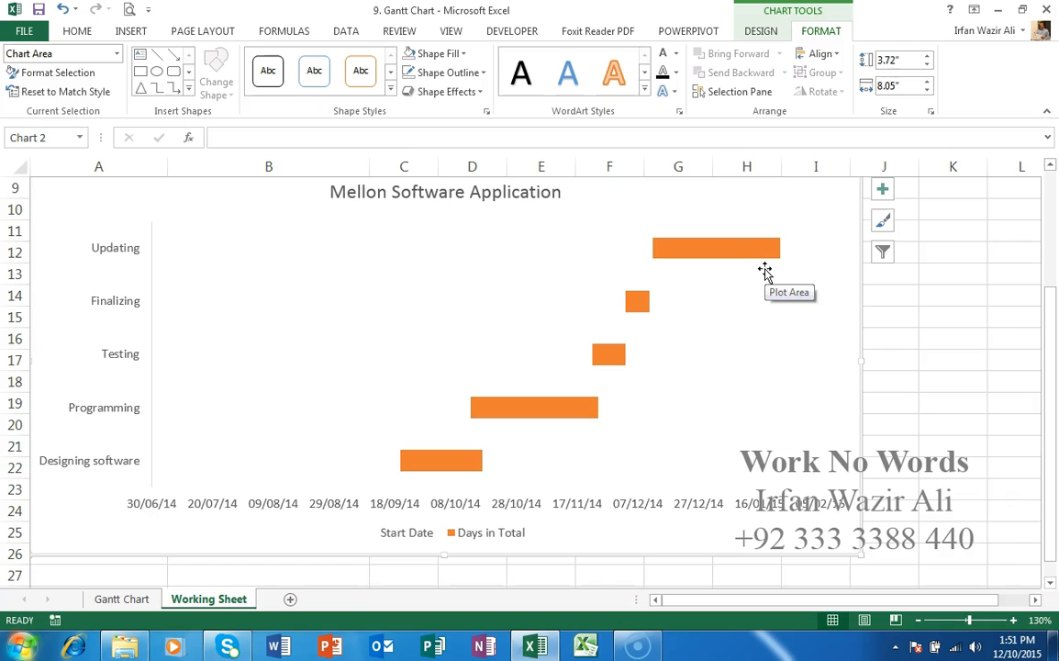
# - Set the gap width of the Days in Total series to 0% in its series options
pyautogui.click(749, 248)
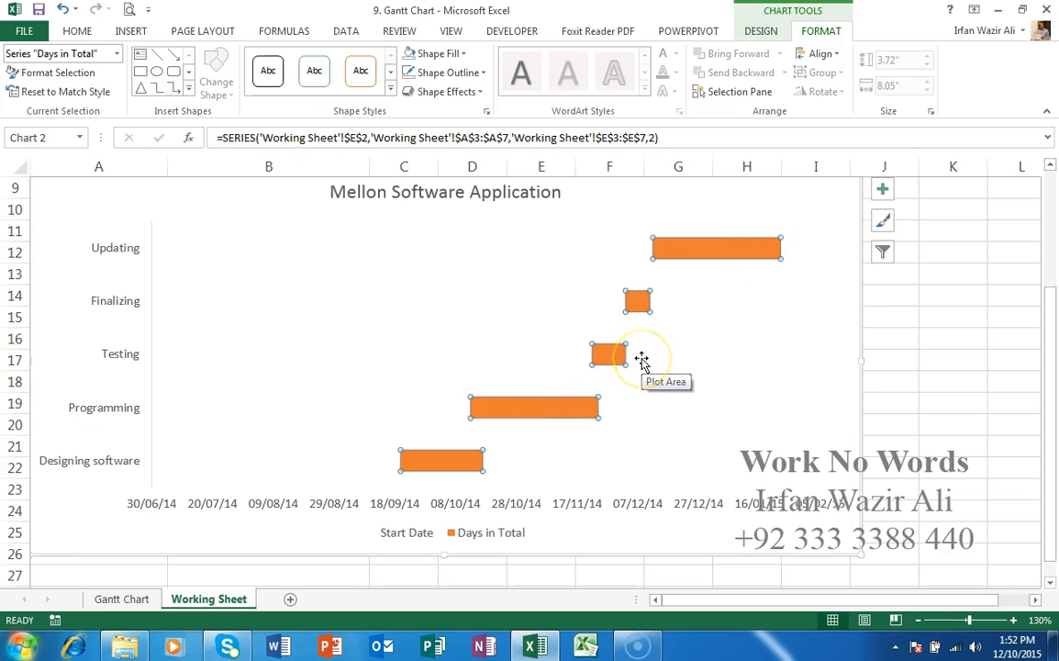
pyautogui.click(699, 255)
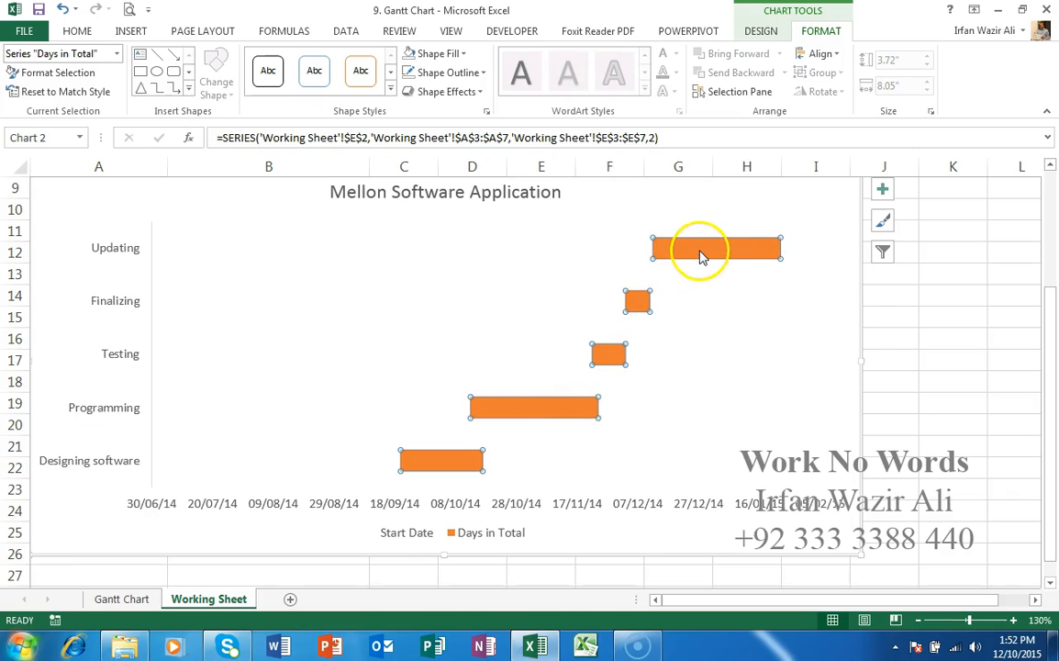
pyautogui.rightClick(699, 255)
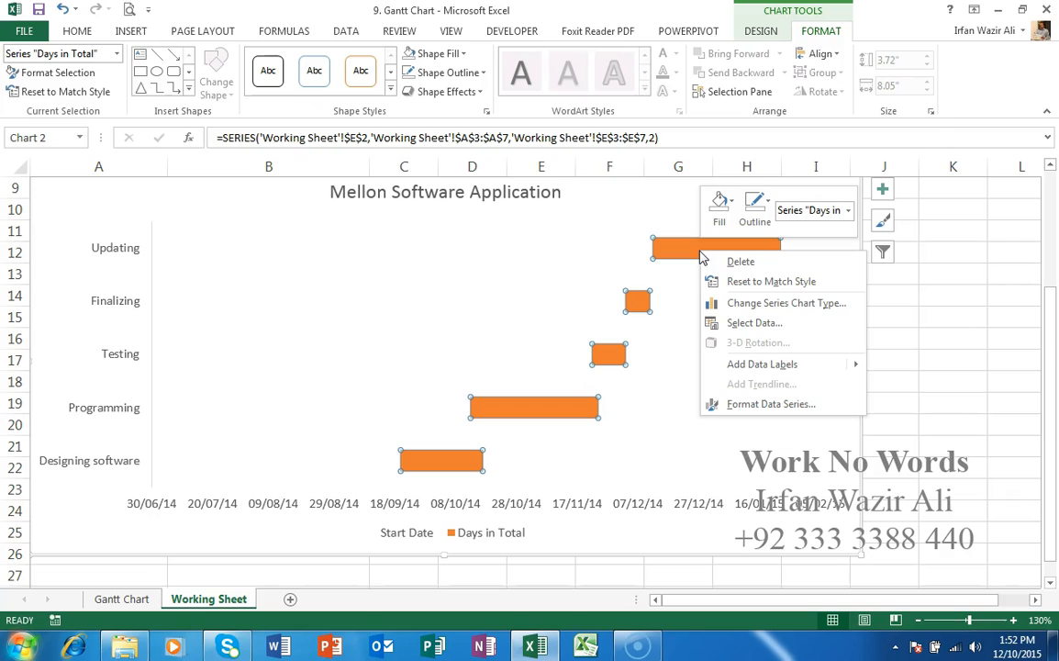
pyautogui.click(783, 413)
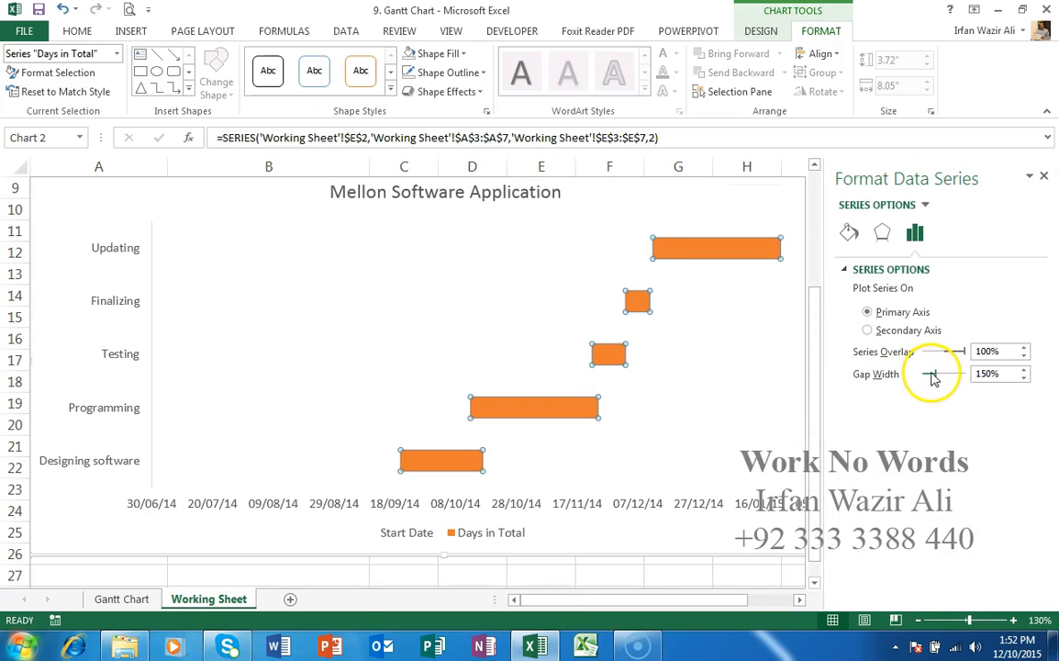
pyautogui.moveTo(933, 374); pyautogui.dragTo(918, 374)
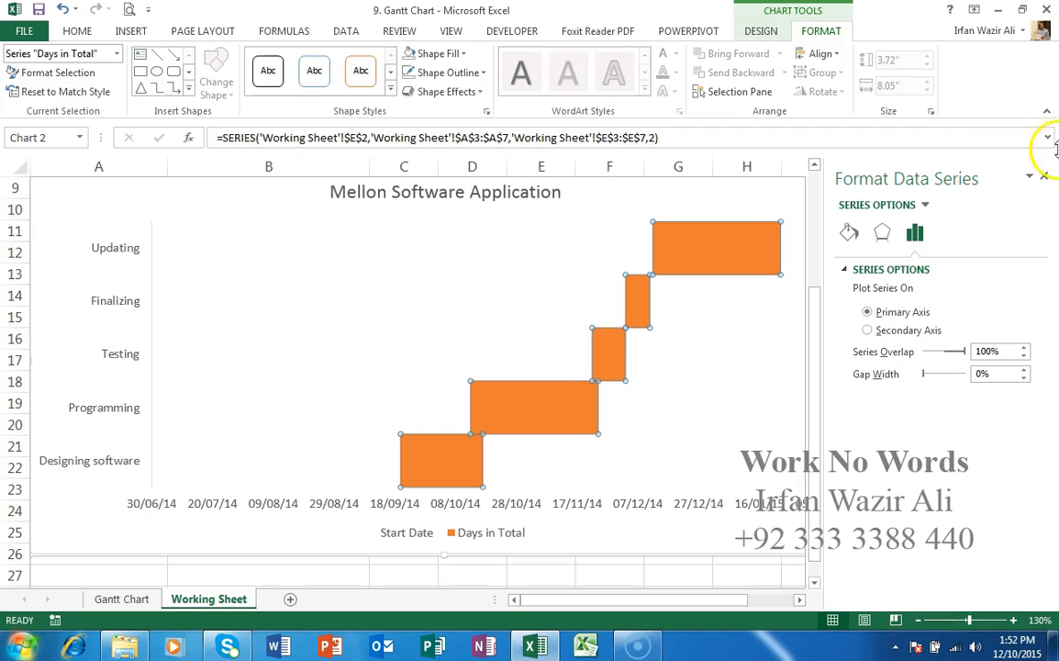
pyautogui.click(1044, 179)
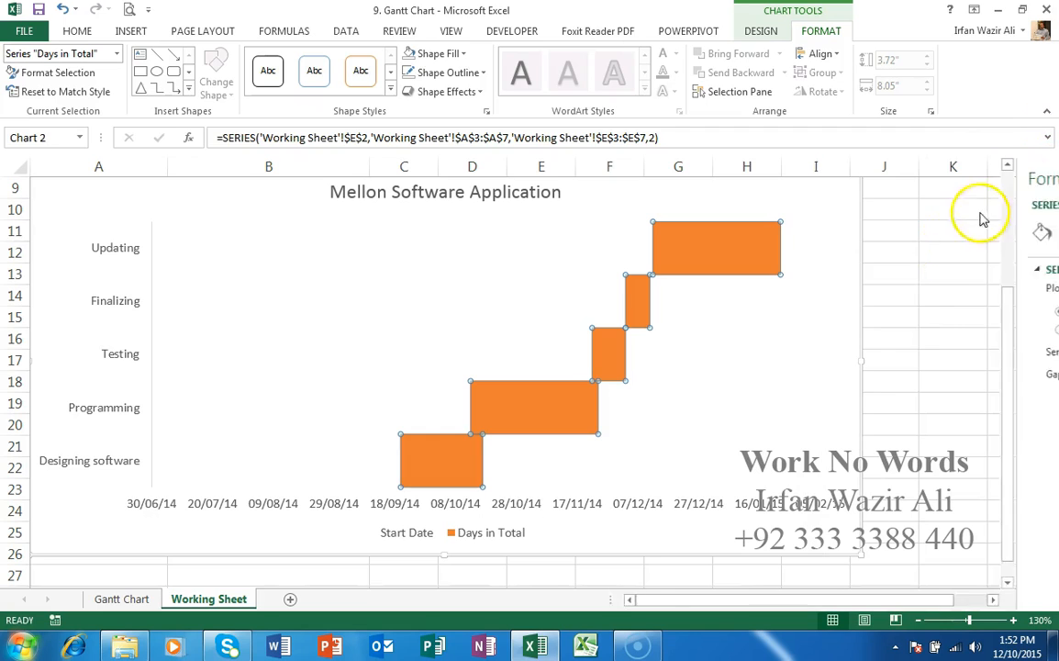
pyautogui.click(911, 373)
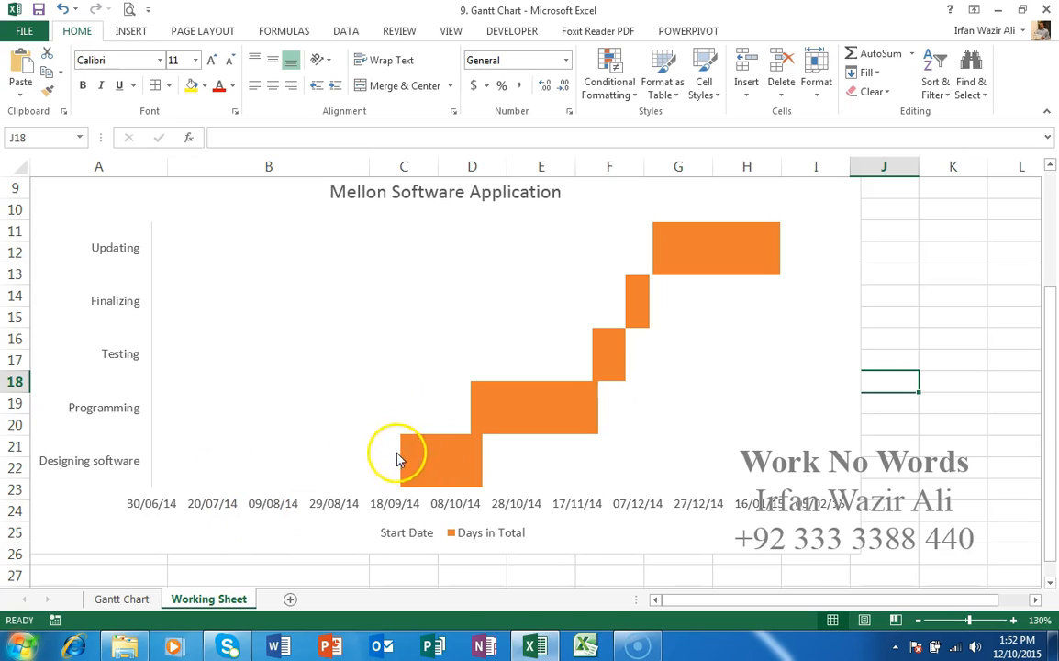
# - Set the minimum bound of the chart's horizontal date axis to 9/20/14, the start date of Designing software
pyautogui.moveTo(402, 440)
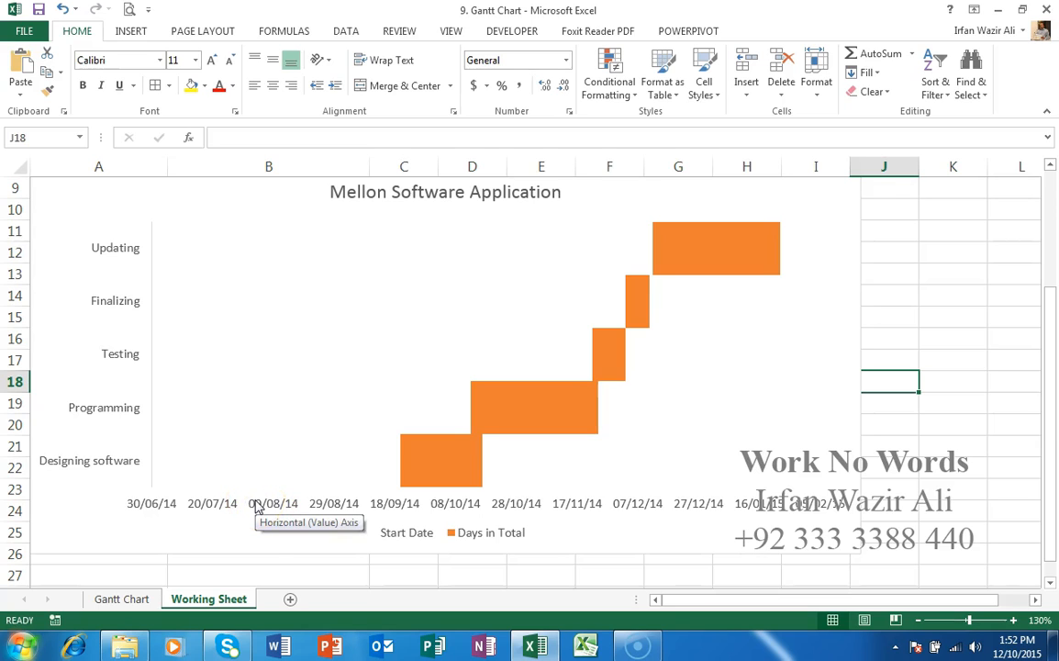
pyautogui.scroll(3, 259, 507)
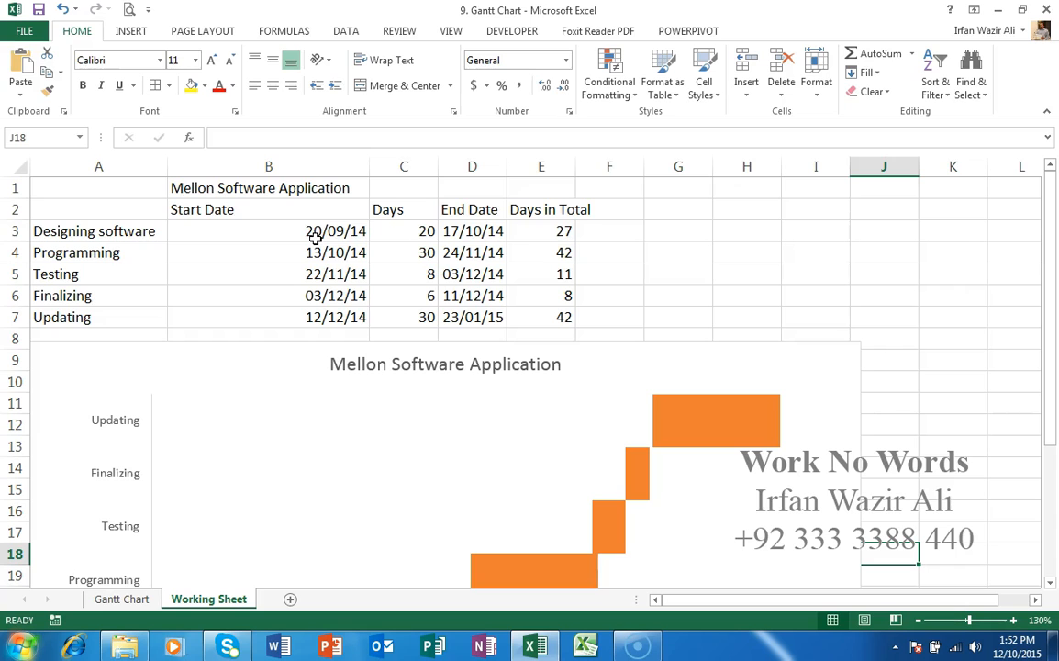
pyautogui.scroll(-5, 315, 237)
pyautogui.click(177, 359)
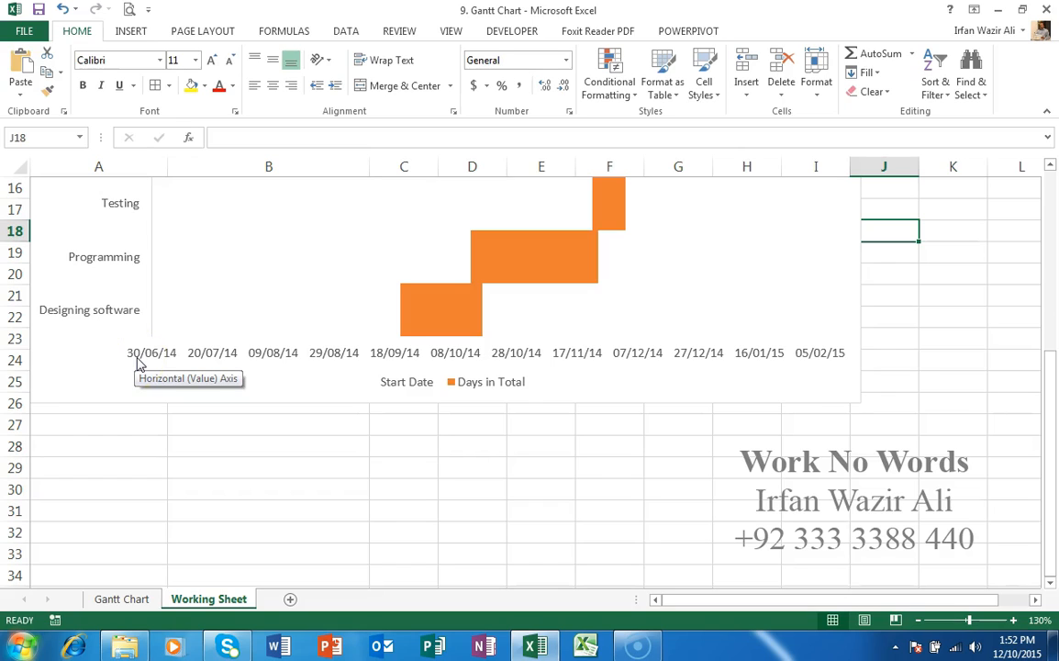
pyautogui.click(153, 358)
pyautogui.rightClick(156, 360)
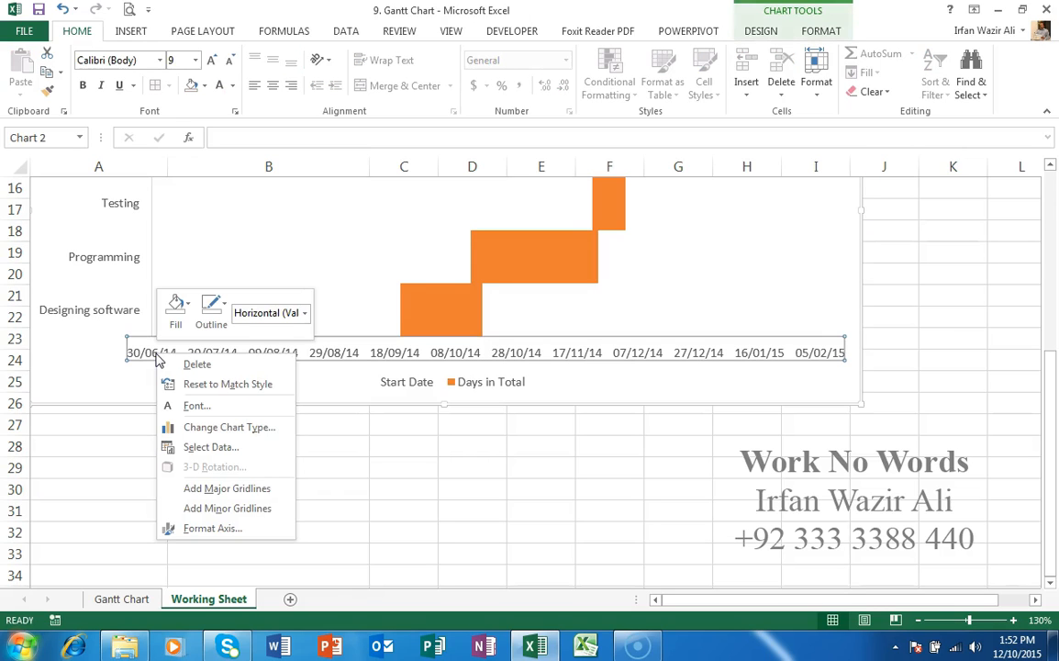
pyautogui.click(241, 529)
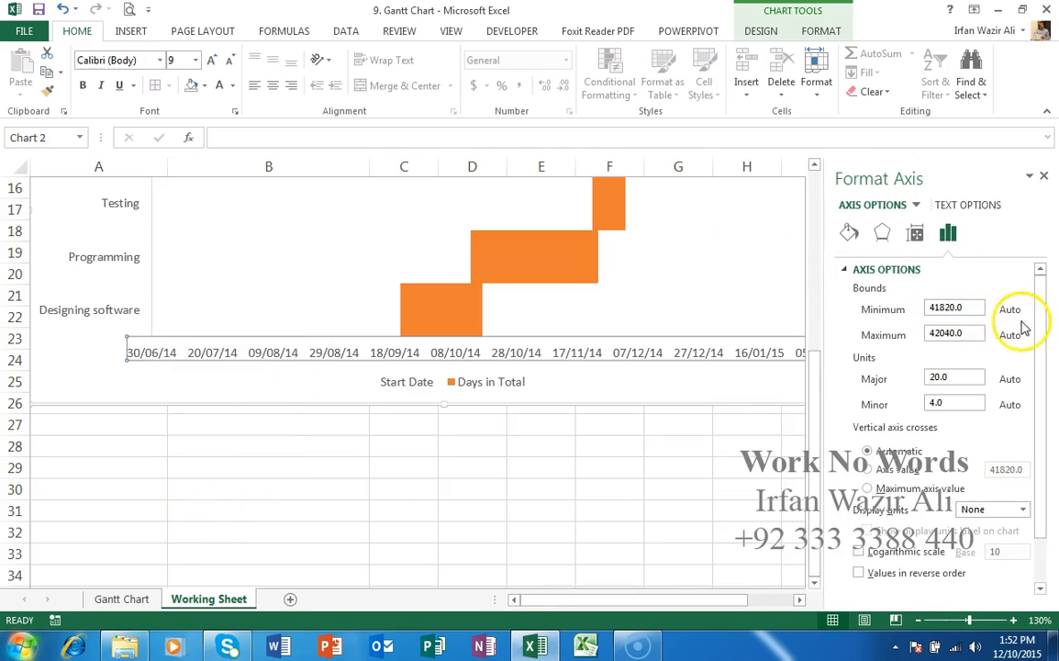
pyautogui.scroll(3, 710, 315)
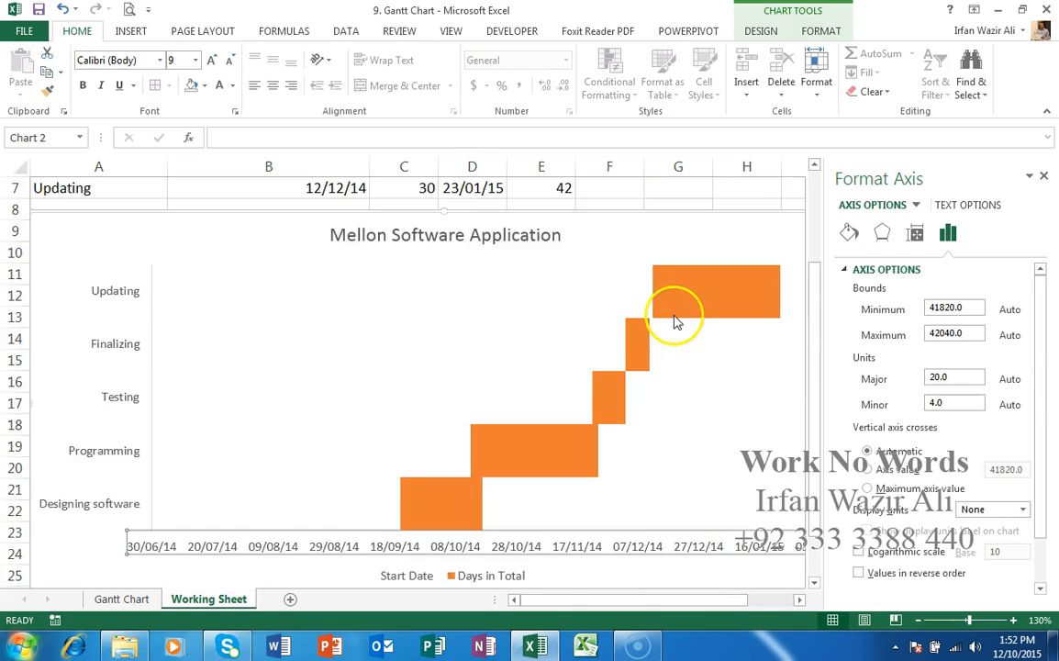
pyautogui.scroll(2, 674, 320)
pyautogui.moveTo(967, 312); pyautogui.dragTo(893, 314)
pyautogui.write('9/20')
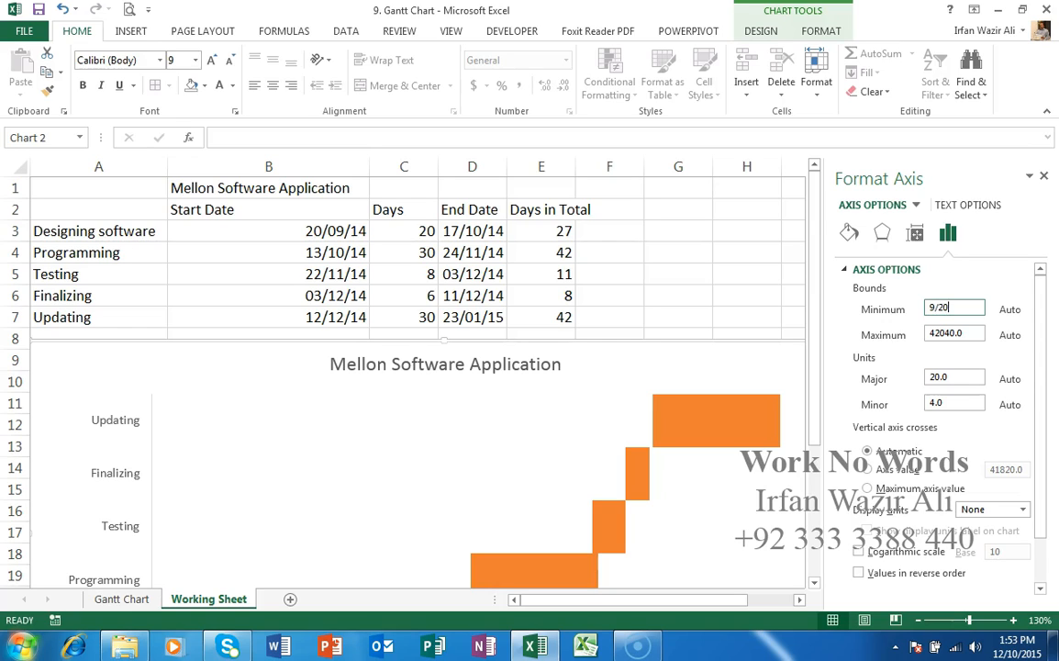
pyautogui.write('/14')
pyautogui.press('Return')
# - Set the maximum bound of the horizontal date axis to 1/23/15 and close the axis formatting
pyautogui.moveTo(975, 335); pyautogui.dragTo(762, 328)
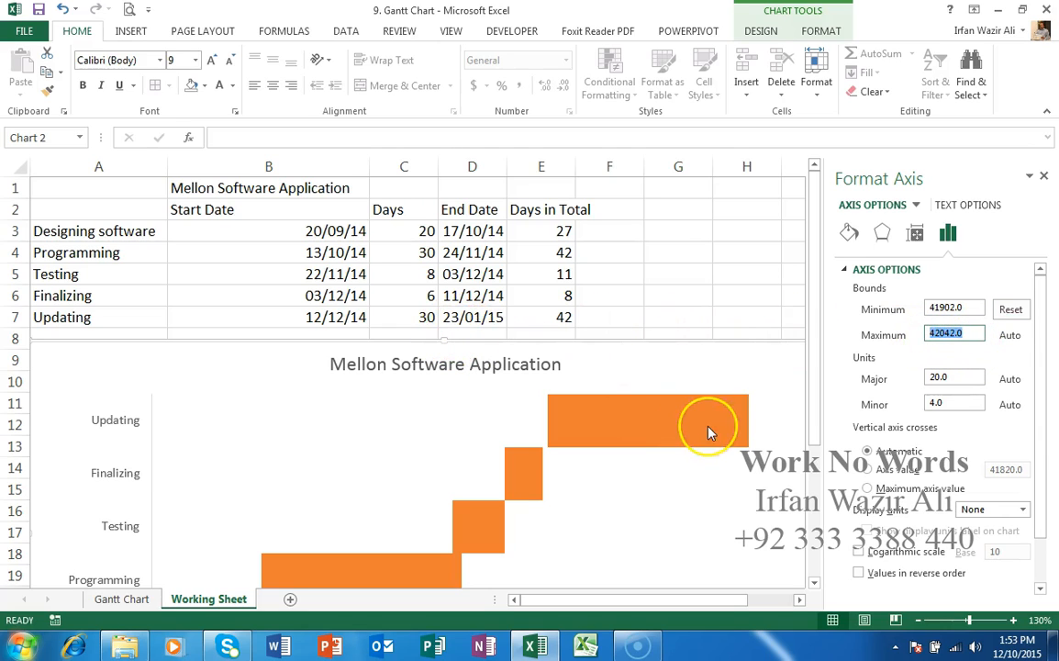
pyautogui.moveTo(709, 432)
pyautogui.write('23/01/15')
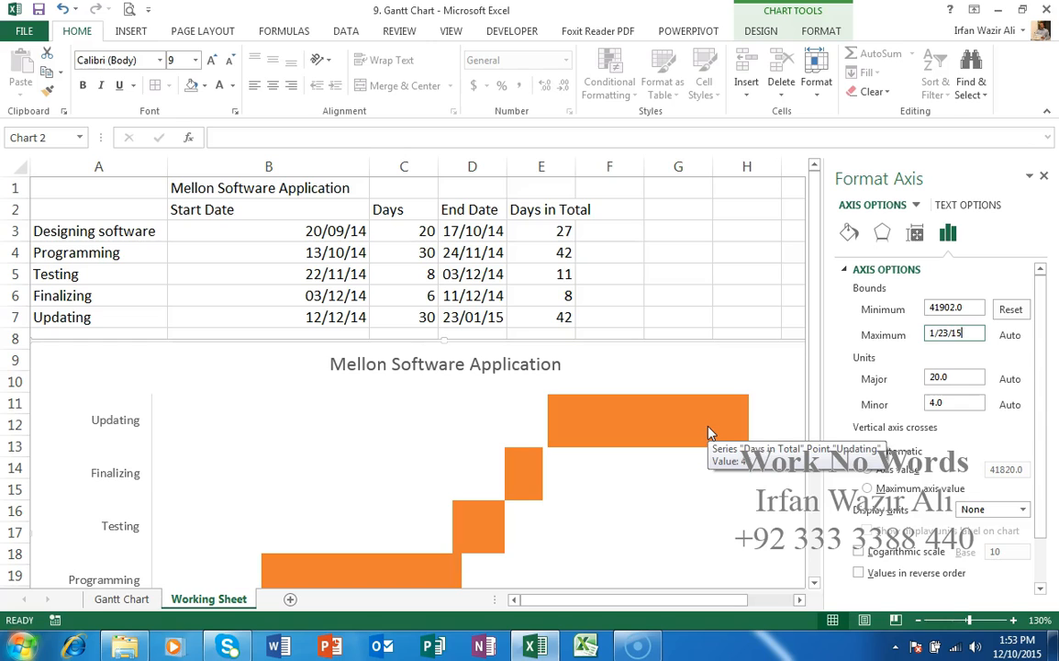
pyautogui.press('Return')
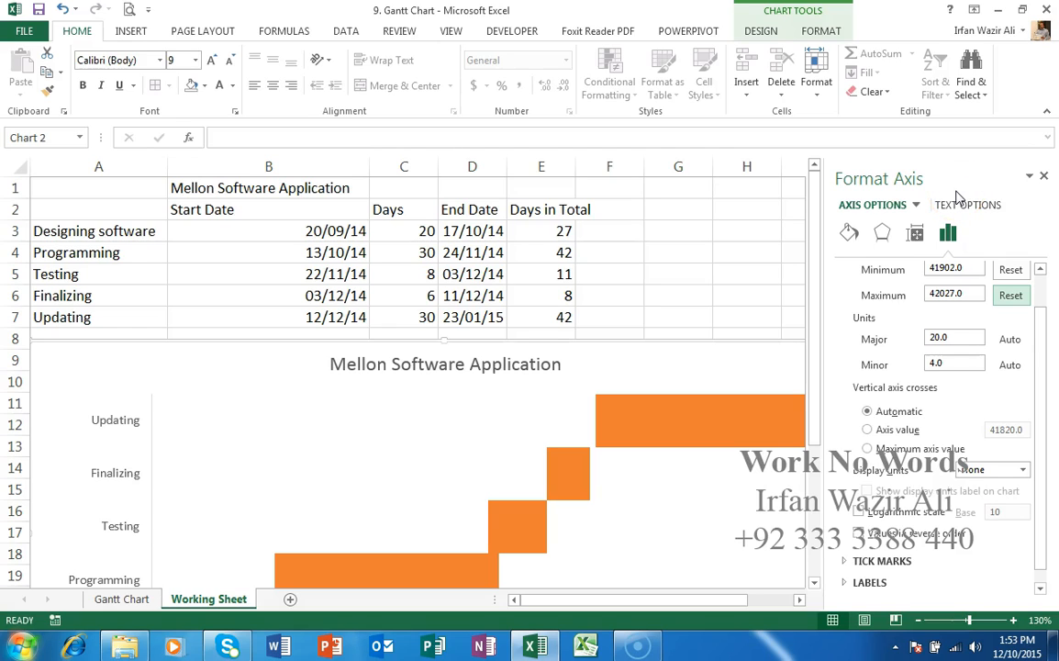
pyautogui.click(1044, 178)
# - Format the vertical task axis to show its categories in reverse order, starting with Designing software
pyautogui.scroll(-2, 948, 201)
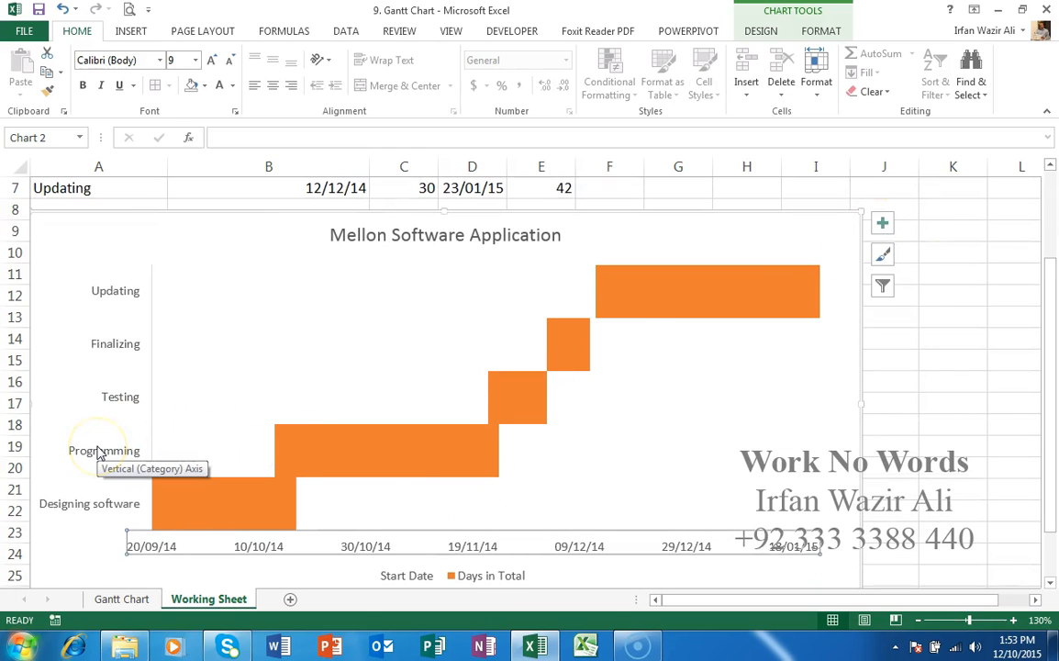
pyautogui.rightClick(118, 301)
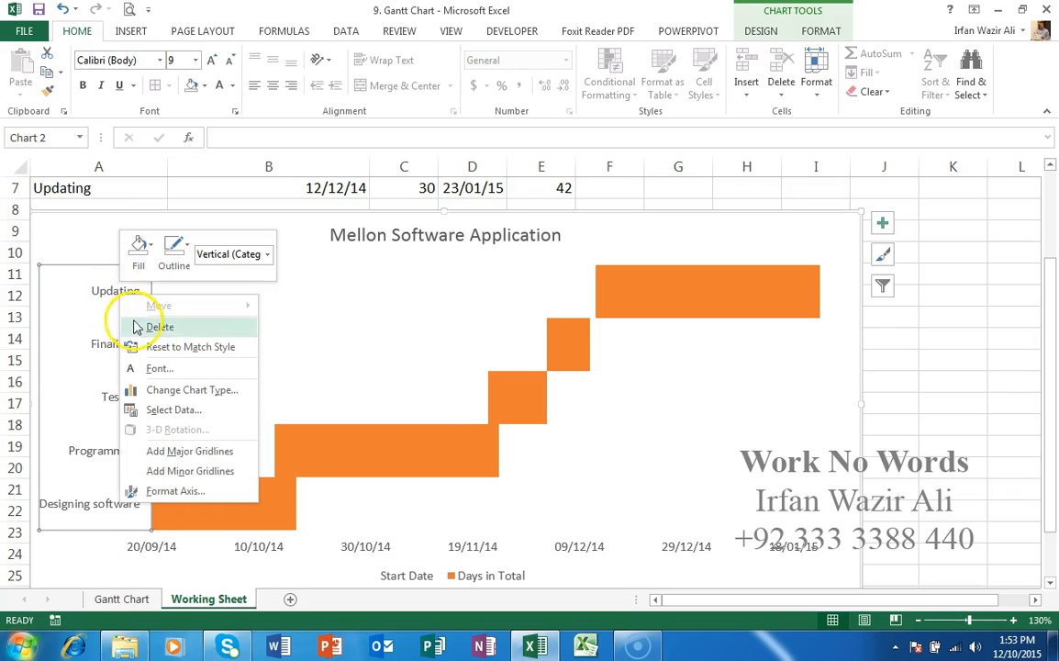
pyautogui.click(193, 493)
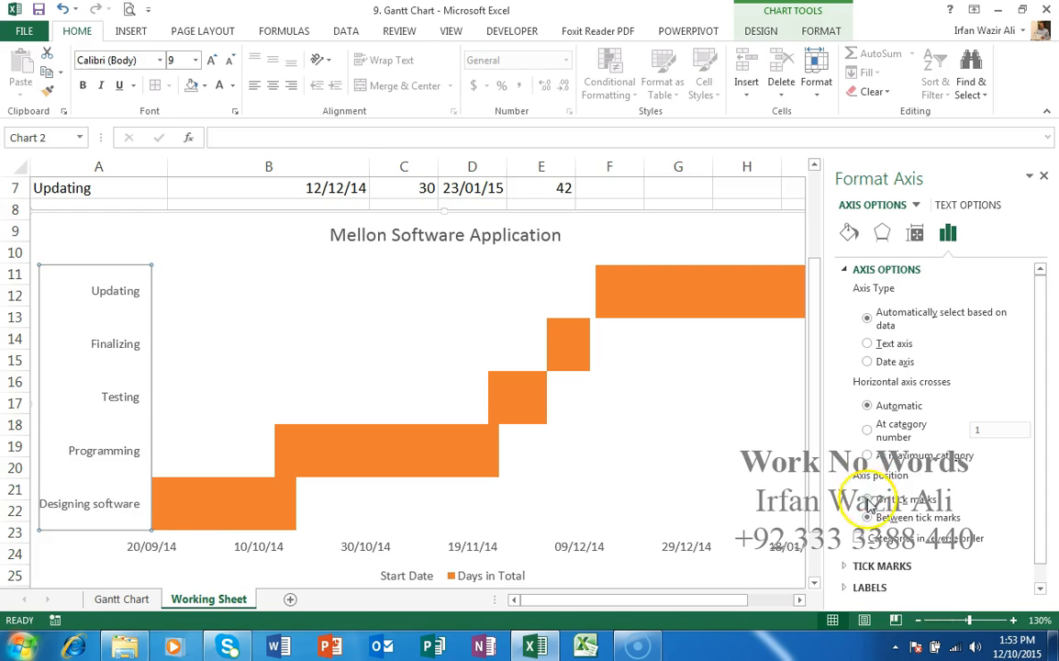
pyautogui.click(904, 541)
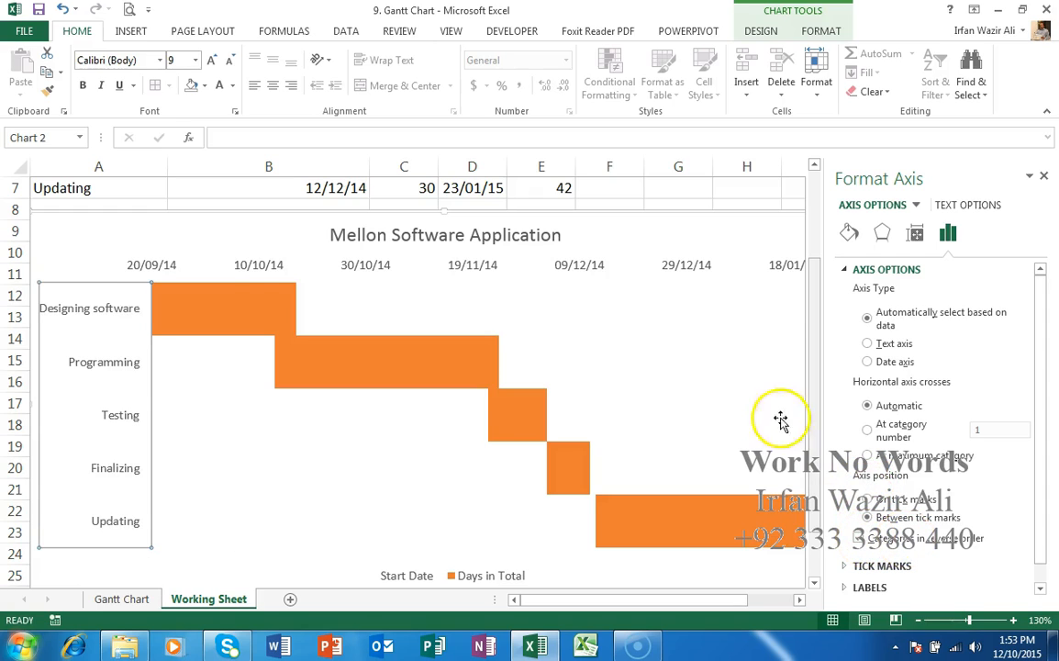
pyautogui.click(1043, 176)
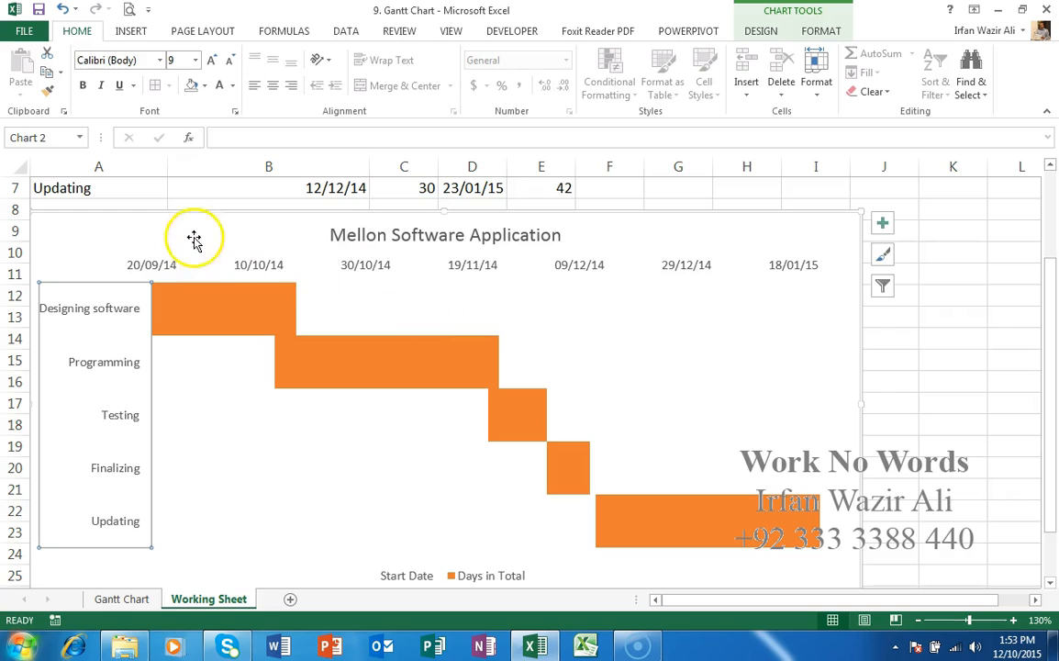
pyautogui.click(200, 193)
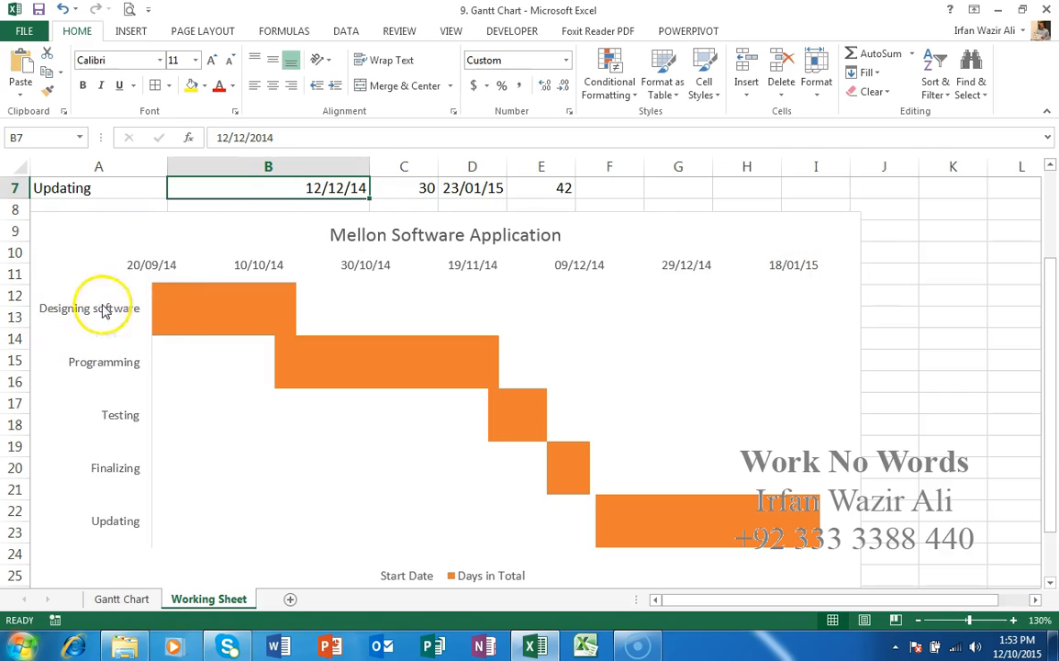
pyautogui.scroll(2, 103, 320)
pyautogui.scroll(-2, 156, 395)
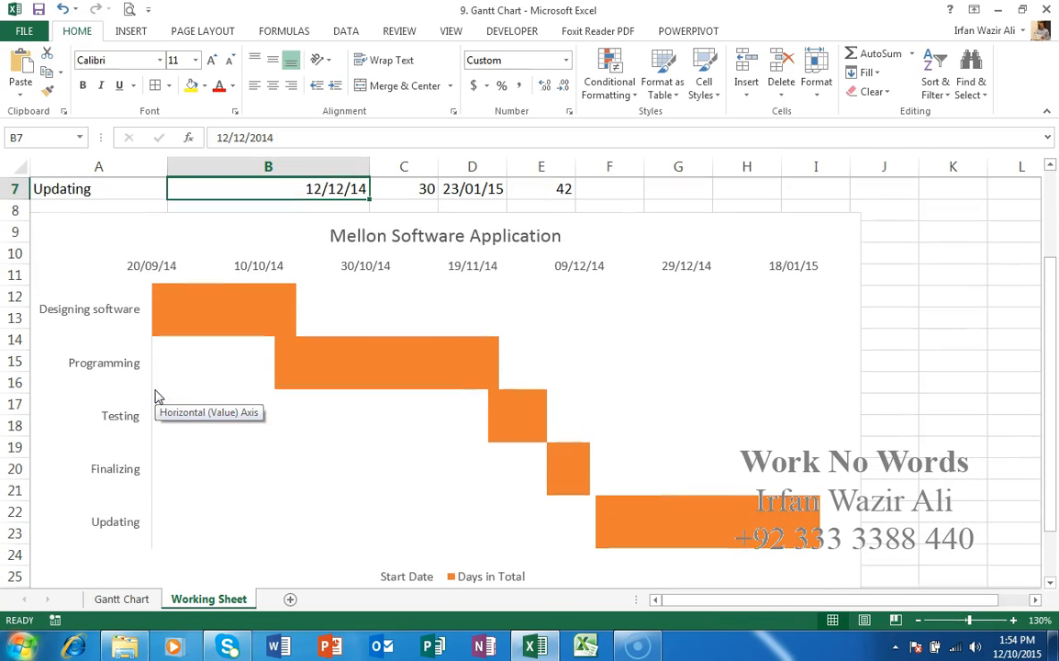